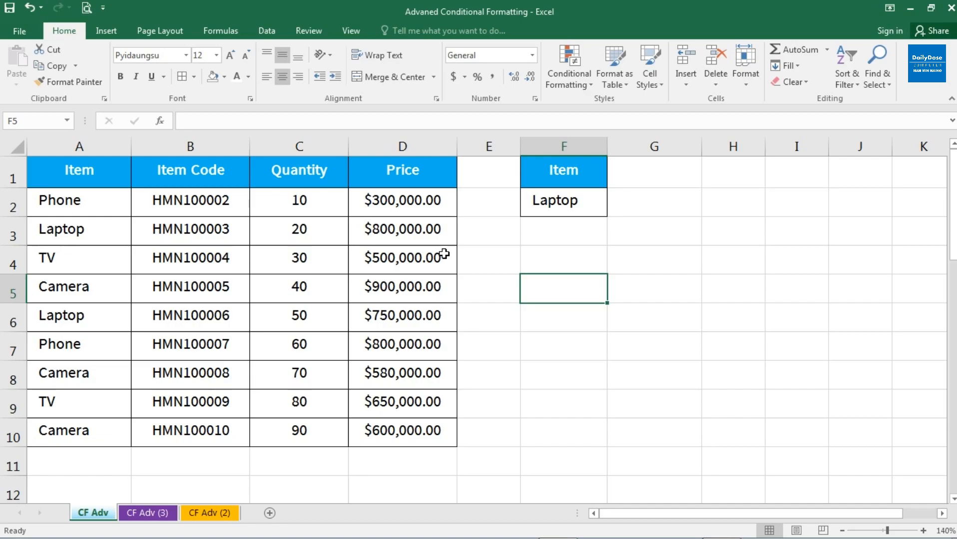
Examine the Item, Item Code, Quantity and Price columns of the table and the lookup item in cell F2
{"action": "left_click", "coordinate": [273, 249]}
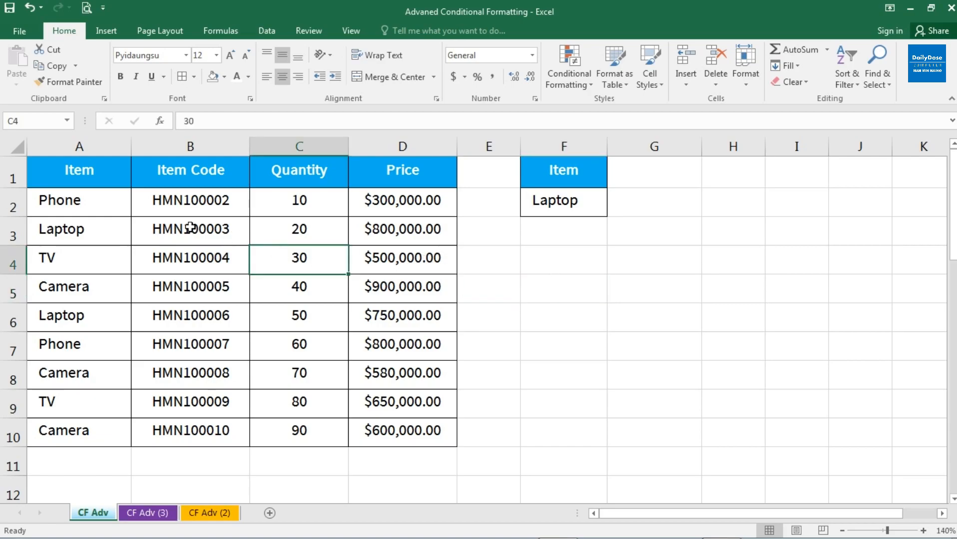
{"action": "left_click", "coordinate": [99, 184]}
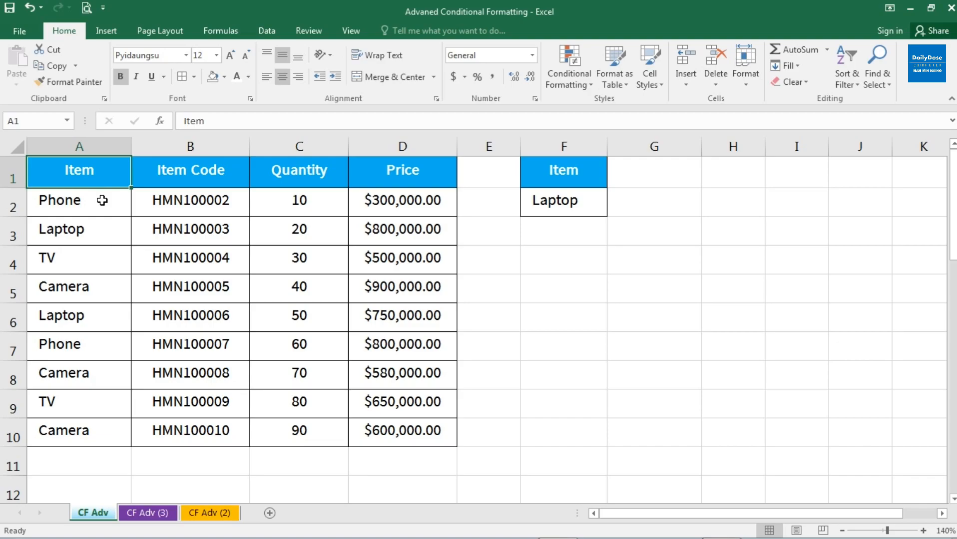
{"action": "left_click", "coordinate": [189, 178]}
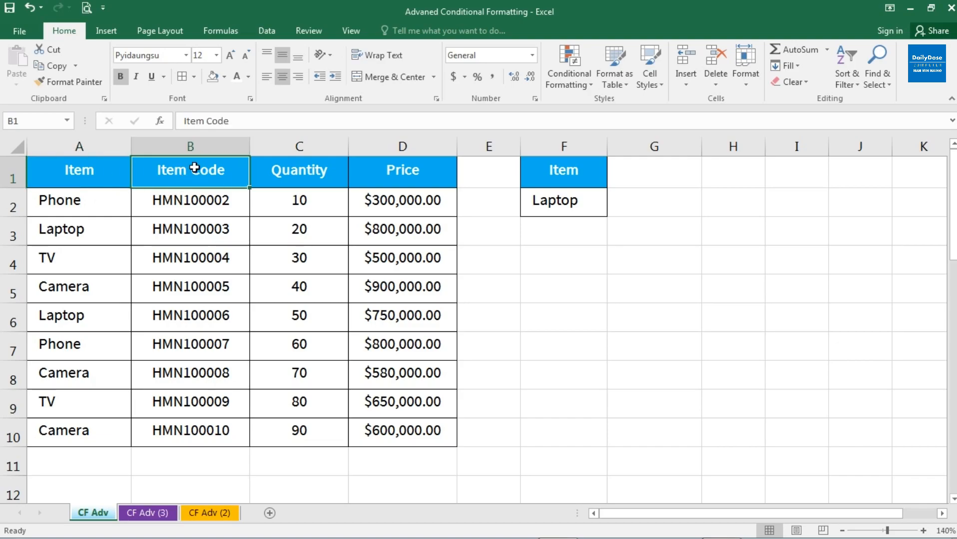
{"action": "left_click", "coordinate": [293, 180]}
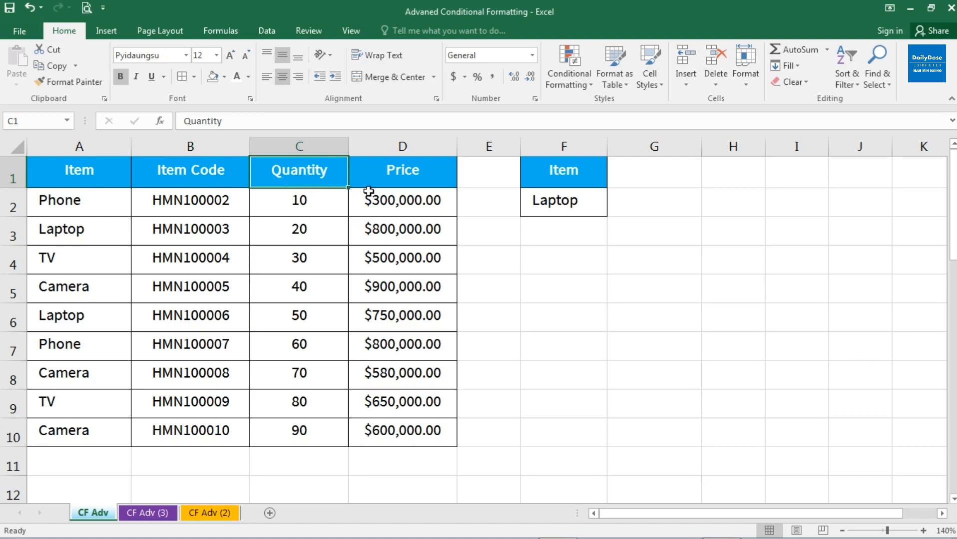
{"action": "left_click", "coordinate": [396, 183]}
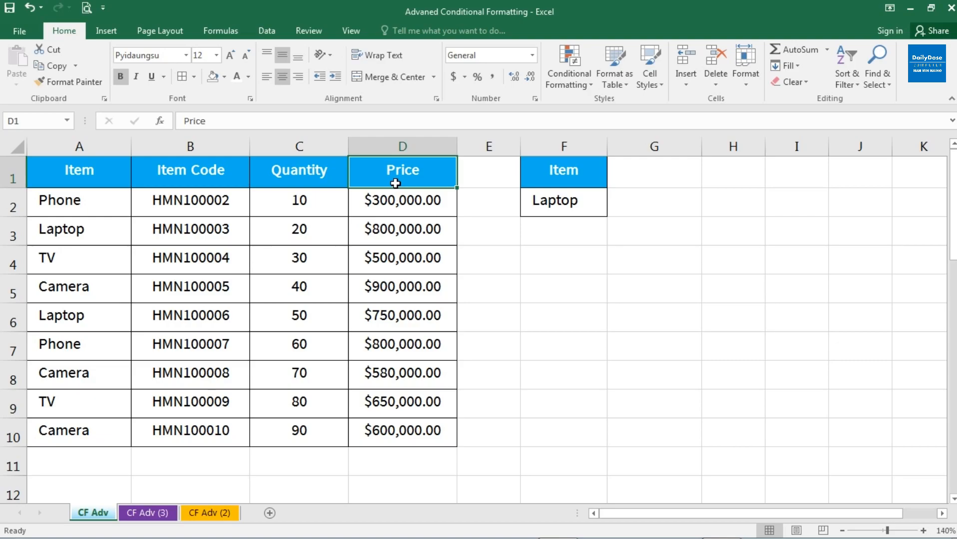
{"action": "left_click", "coordinate": [569, 179]}
{"action": "left_click", "coordinate": [561, 209]}
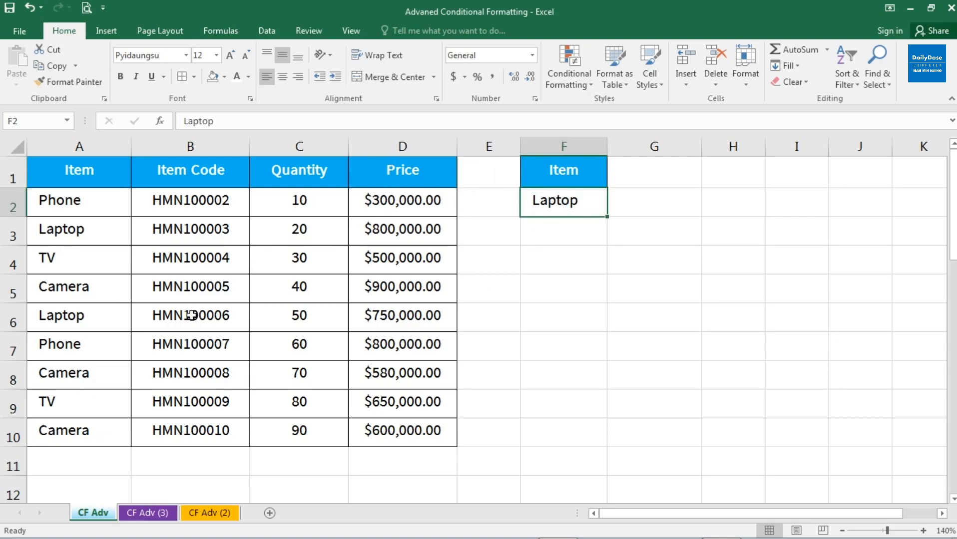
{"action": "mouse_move", "coordinate": [72, 208]}
{"action": "left_mouse_down"}
{"action": "mouse_move", "coordinate": [288, 302]}
{"action": "mouse_move", "coordinate": [374, 425]}
{"action": "left_mouse_up"}
{"action": "left_click", "coordinate": [376, 314]}
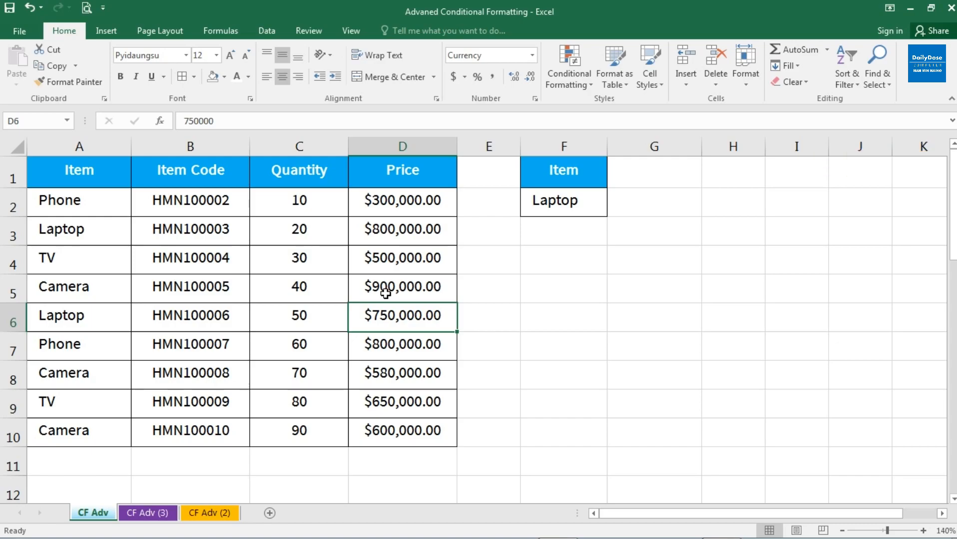
{"action": "left_click", "coordinate": [563, 203]}
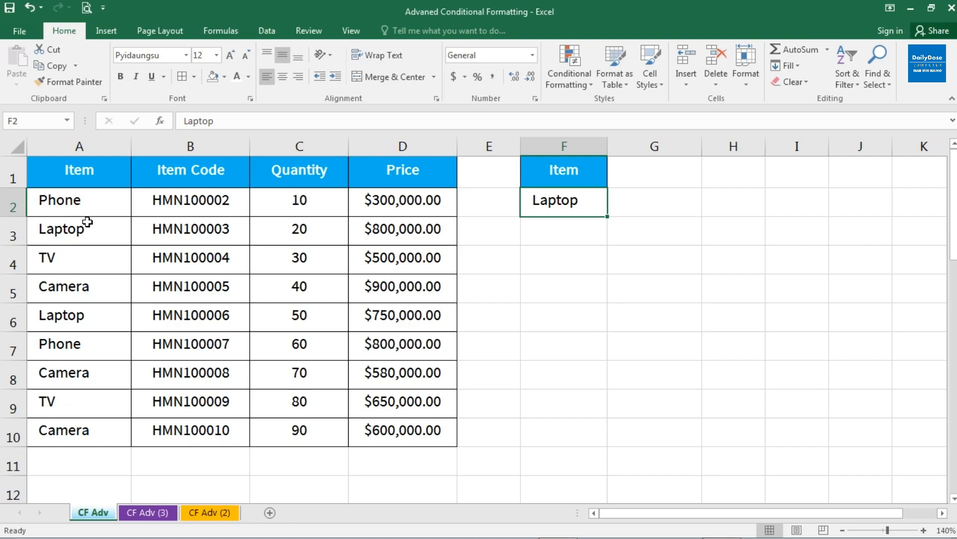
Start a new conditional formatting rule for A2:A10 that uses a formula to determine which cells to format
{"action": "left_click_drag", "start_coordinate": [96, 200], "coordinate": [98, 435]}
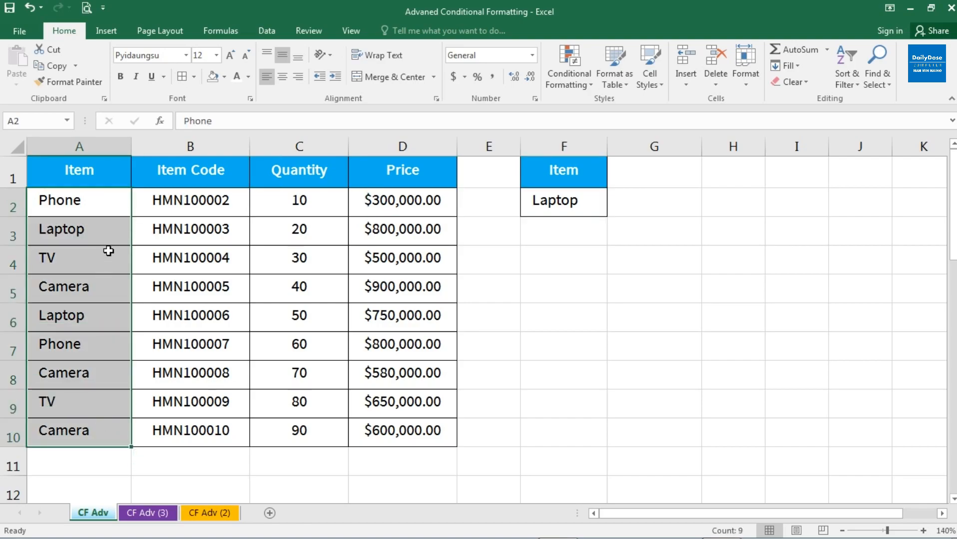
{"action": "left_click_drag", "start_coordinate": [64, 200], "coordinate": [81, 427]}
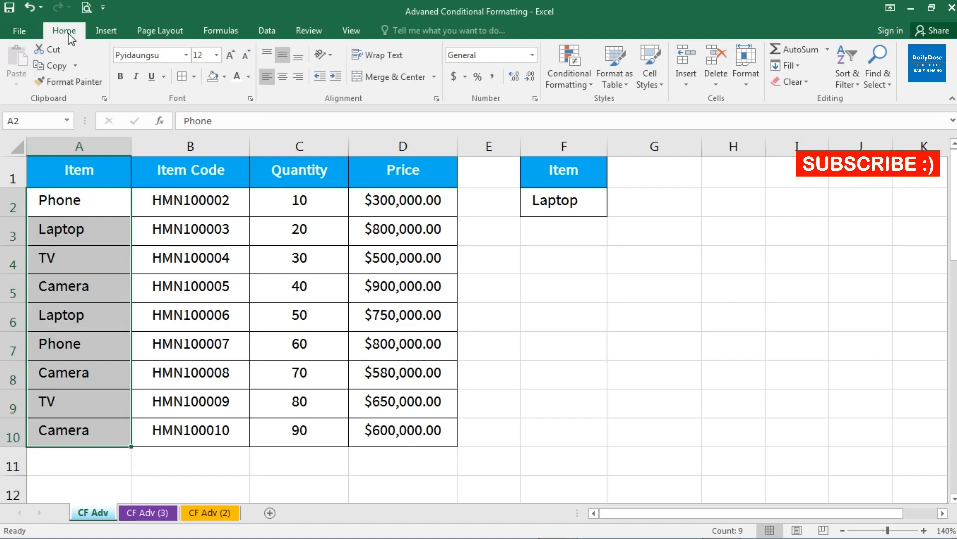
{"action": "left_click", "coordinate": [591, 87]}
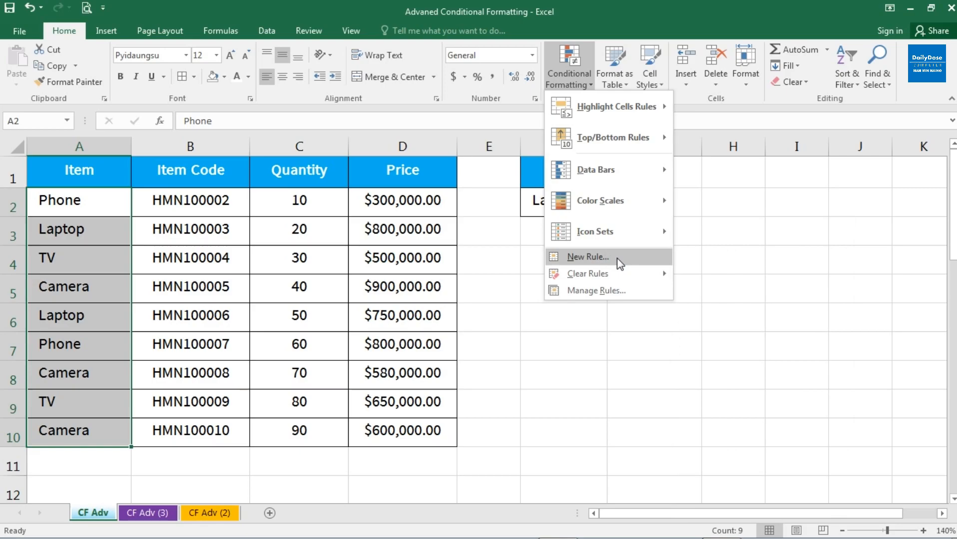
{"action": "mouse_move", "coordinate": [616, 116]}
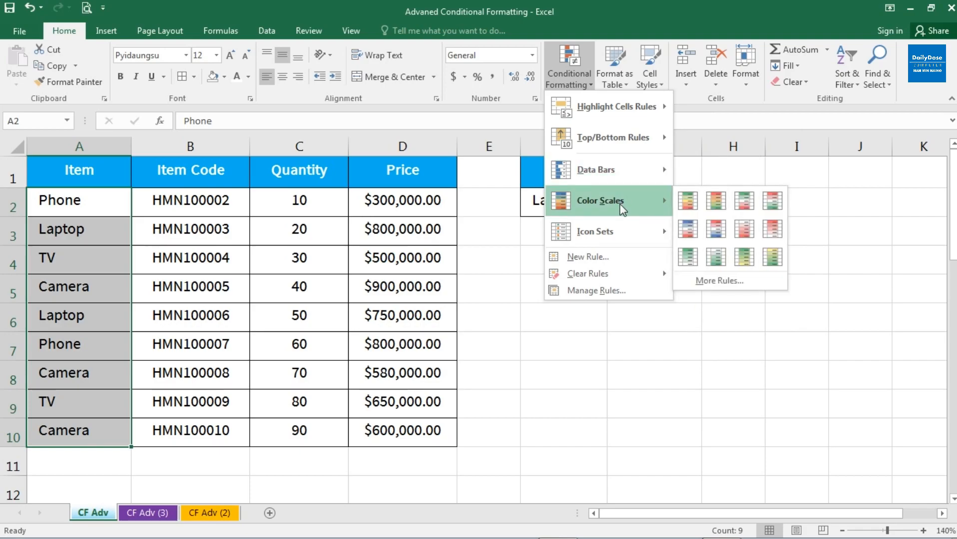
{"action": "mouse_move", "coordinate": [621, 231]}
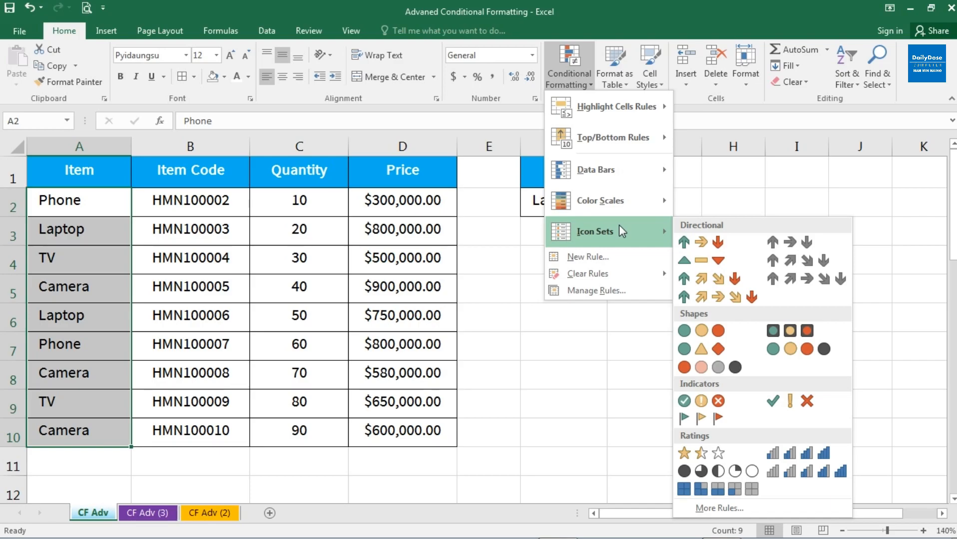
{"action": "mouse_move", "coordinate": [614, 208]}
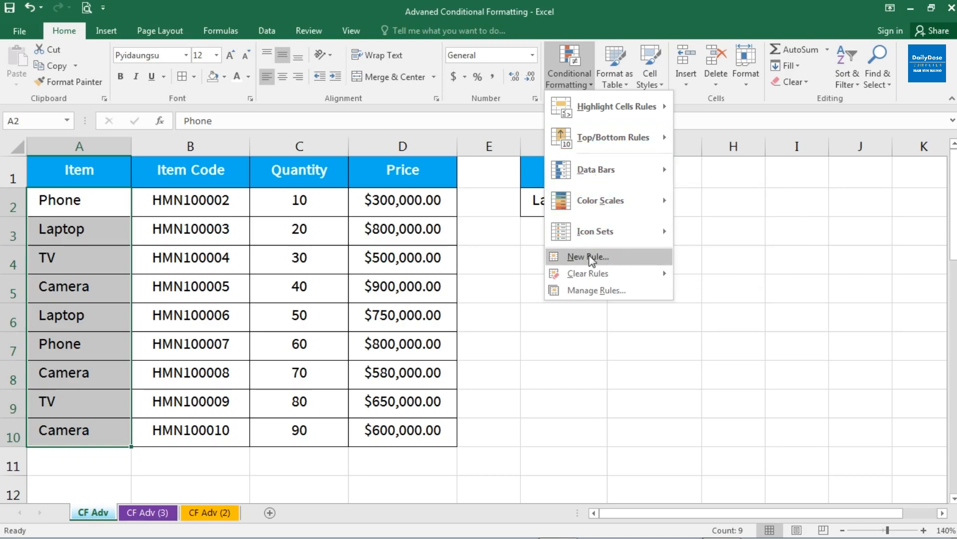
{"action": "left_click", "coordinate": [619, 260]}
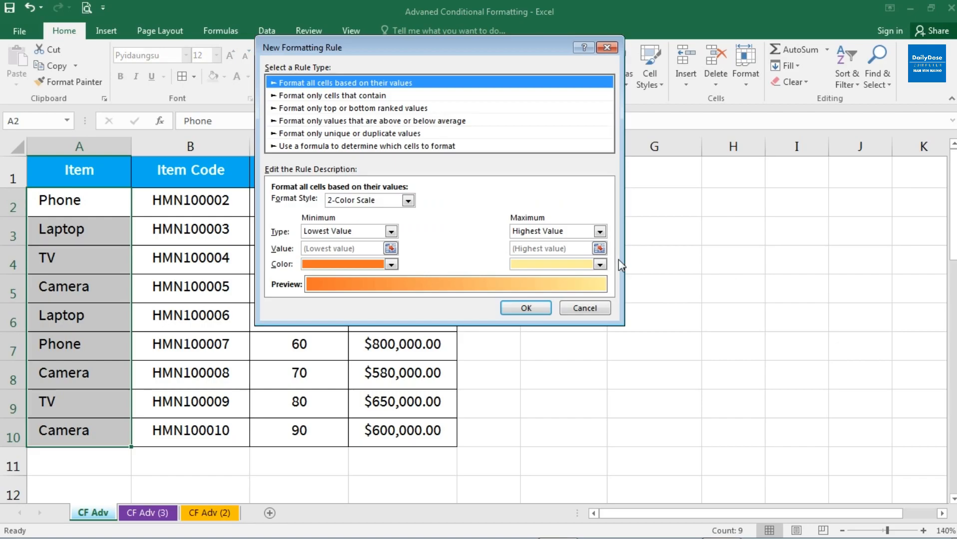
{"action": "left_click_drag", "start_coordinate": [348, 54], "coordinate": [377, 52]}
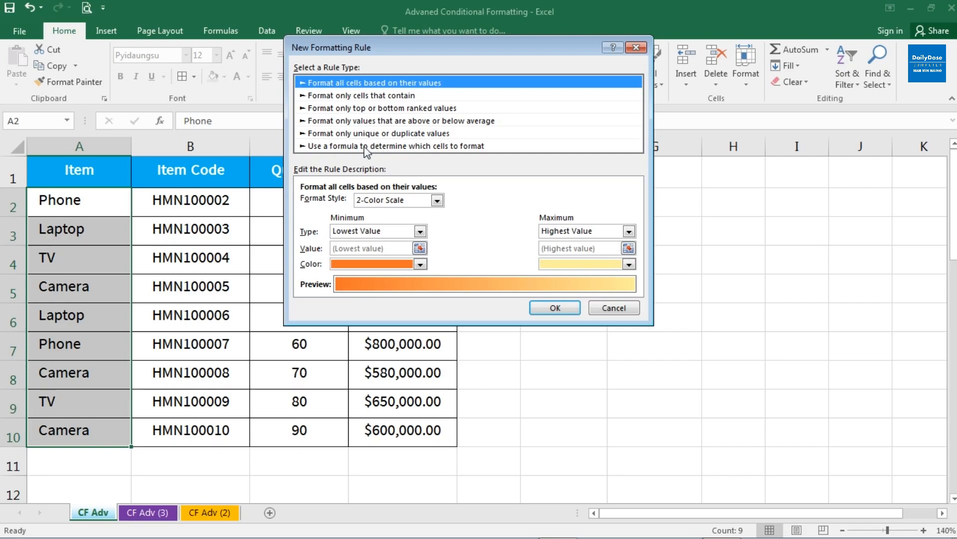
{"action": "left_click", "coordinate": [387, 146]}
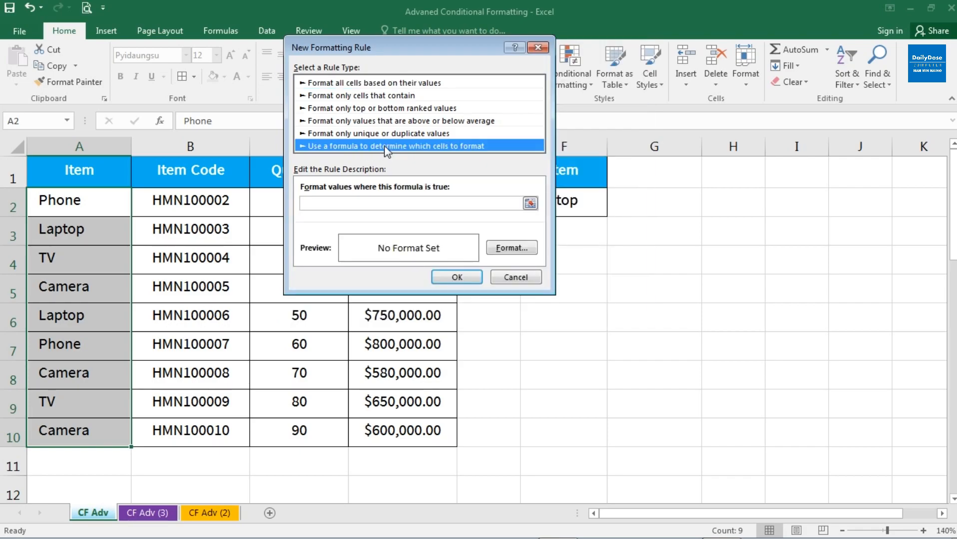
Enter the rule formula =A2=$F$2, with a relative reference to the first item and an absolute one to the lookup cell
{"action": "left_click", "coordinate": [318, 204]}
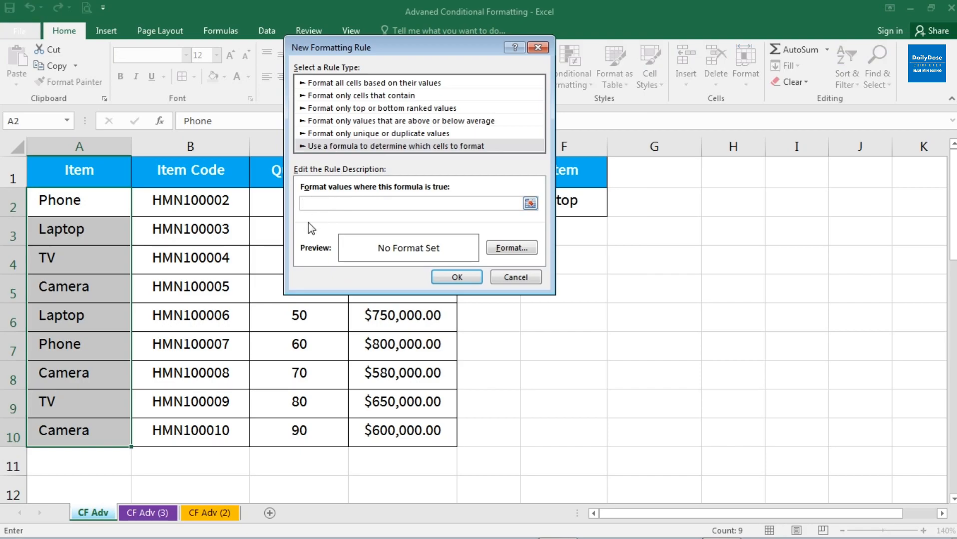
{"action": "type", "text": "="}
{"action": "left_click_drag", "start_coordinate": [367, 49], "coordinate": [312, 56]}
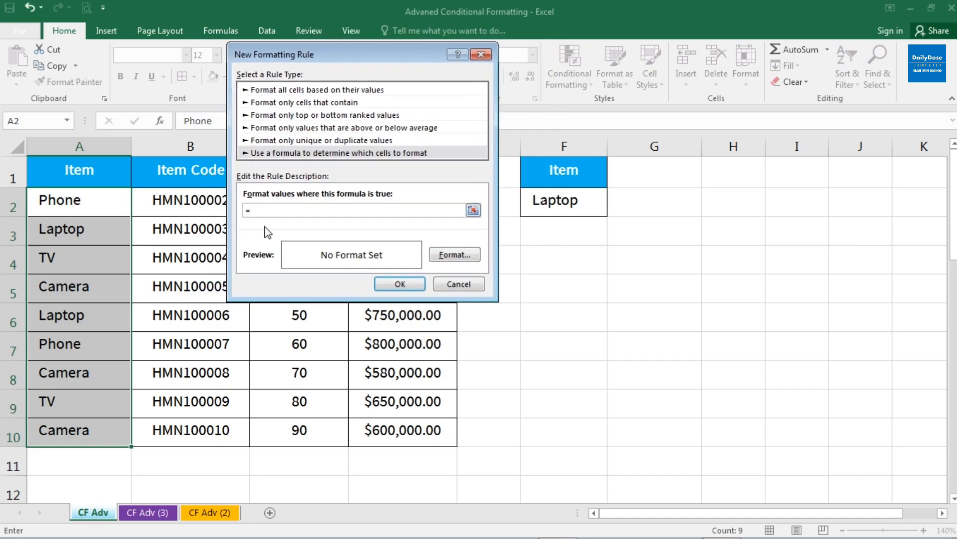
{"action": "left_click", "coordinate": [70, 203]}
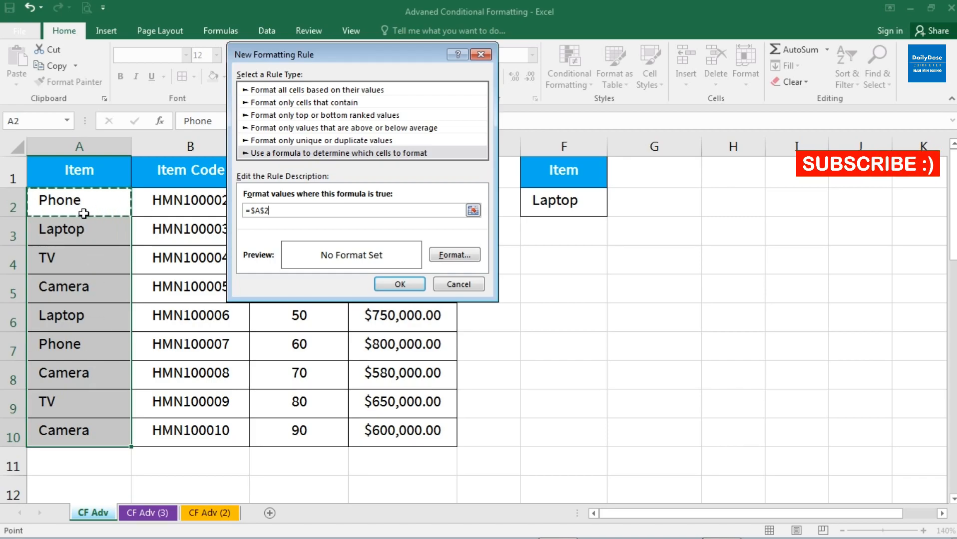
{"action": "left_click", "coordinate": [264, 210]}
{"action": "key", "text": "BackSpace"}
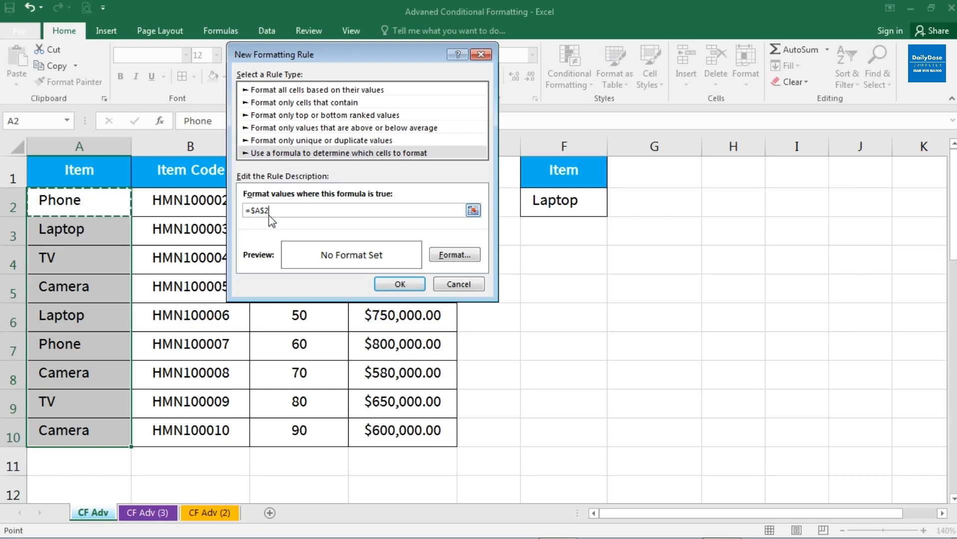
{"action": "left_click", "coordinate": [267, 212]}
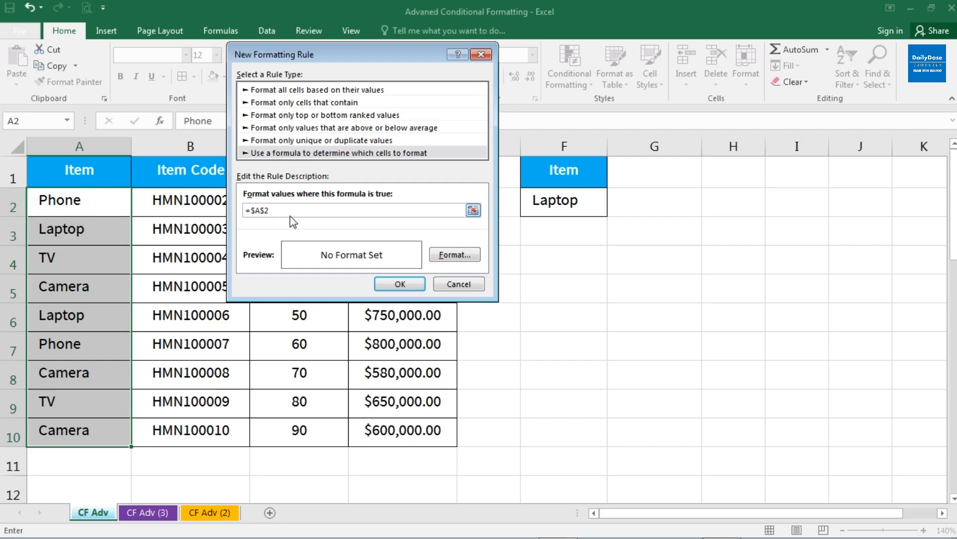
{"action": "key", "text": "BackSpace"}
{"action": "left_click", "coordinate": [255, 210]}
{"action": "key", "text": "BackSpace"}
{"action": "left_click", "coordinate": [299, 213]}
{"action": "type", "text": "="}
{"action": "left_click", "coordinate": [550, 204]}
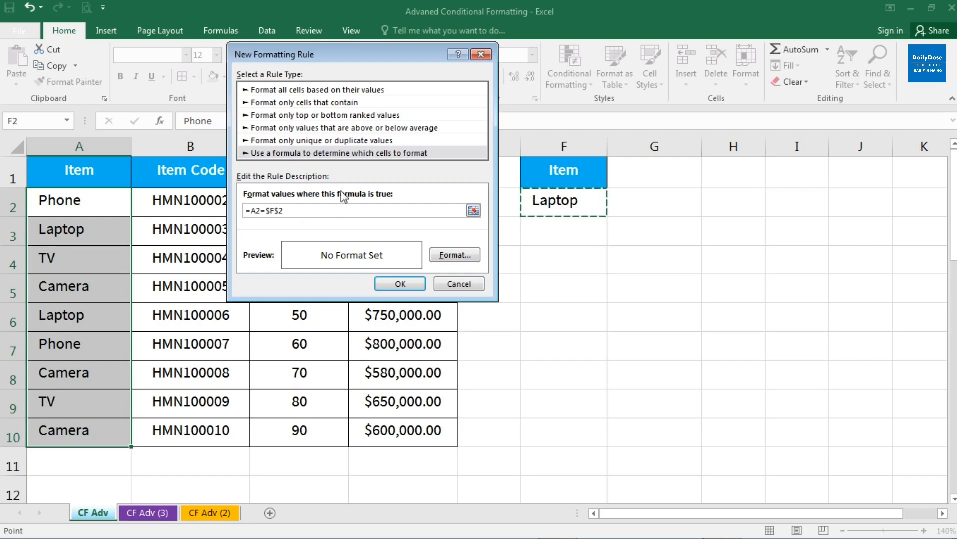
Give the rule a light gold background fill, apply it, and check the highlighted Laptop cells
{"action": "left_click", "coordinate": [460, 257]}
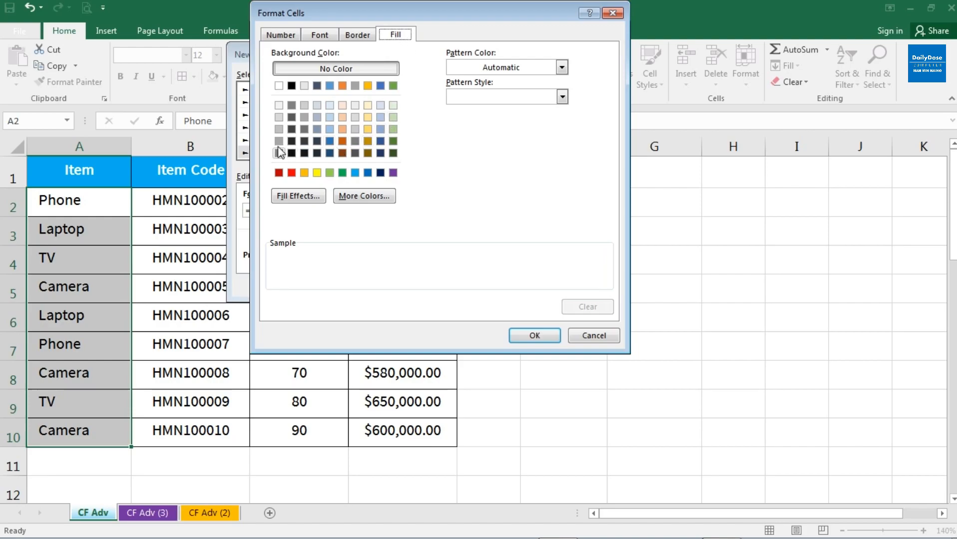
{"action": "left_click", "coordinate": [368, 130]}
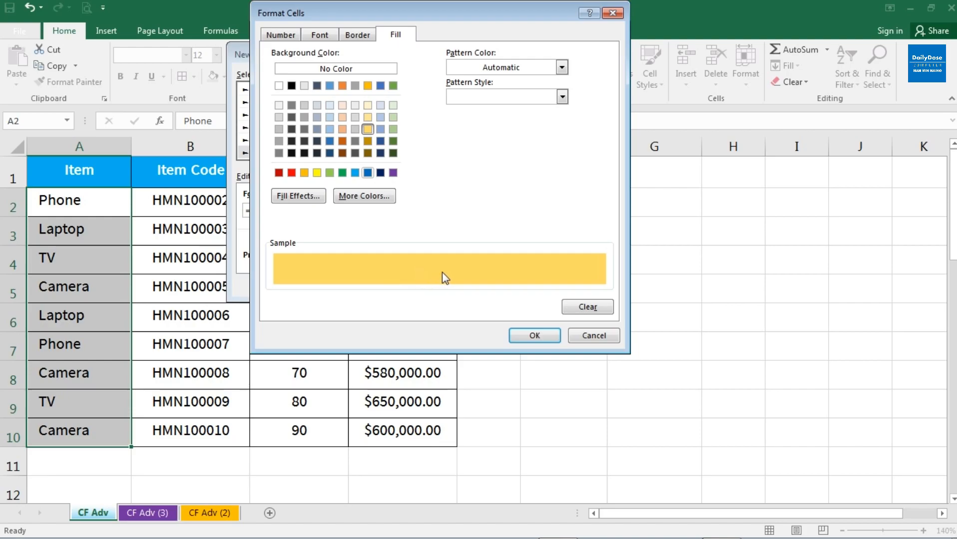
{"action": "left_click", "coordinate": [532, 342]}
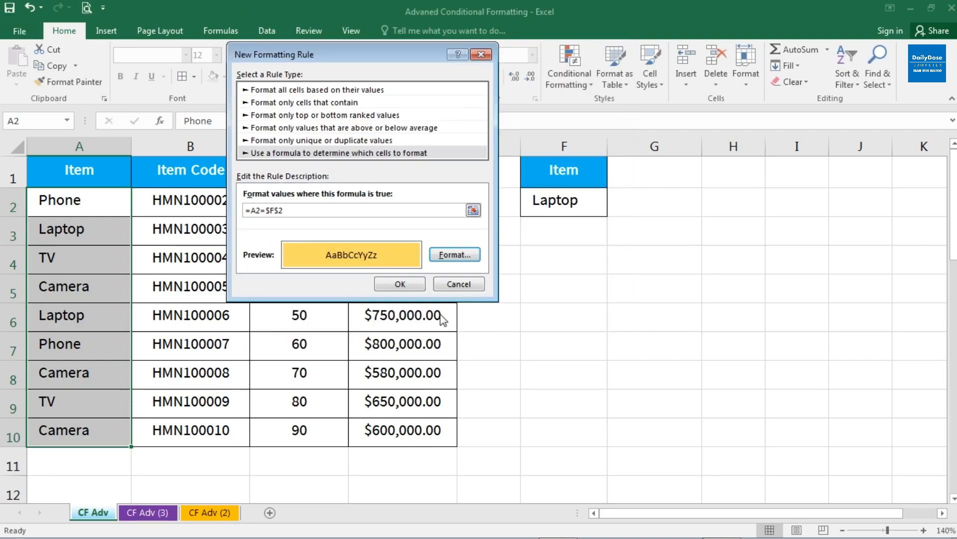
{"action": "left_click", "coordinate": [404, 286]}
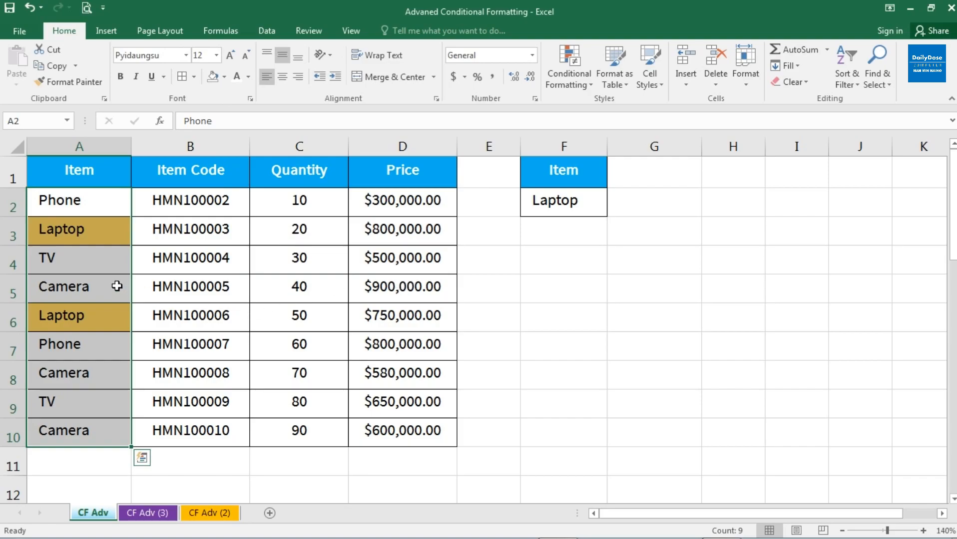
{"action": "left_click", "coordinate": [102, 240]}
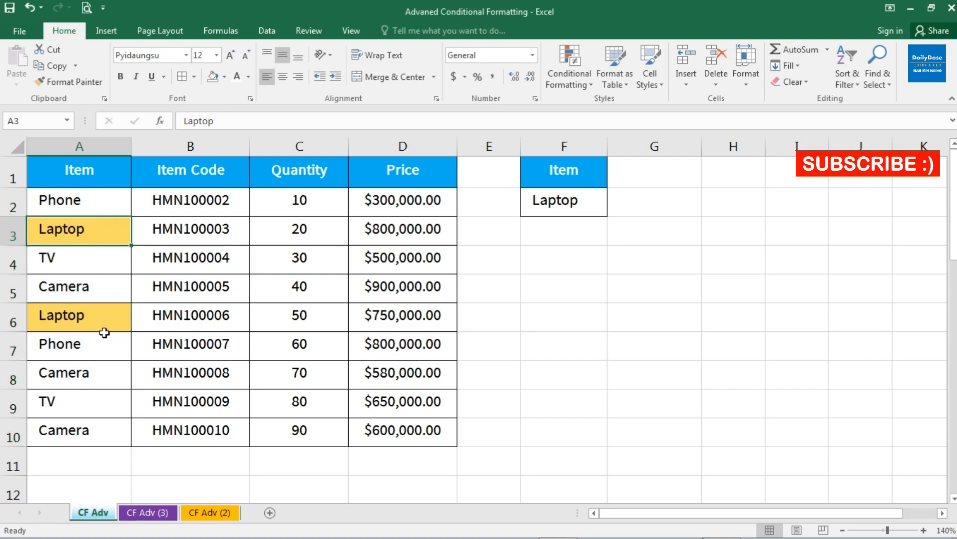
{"action": "left_click", "coordinate": [102, 324]}
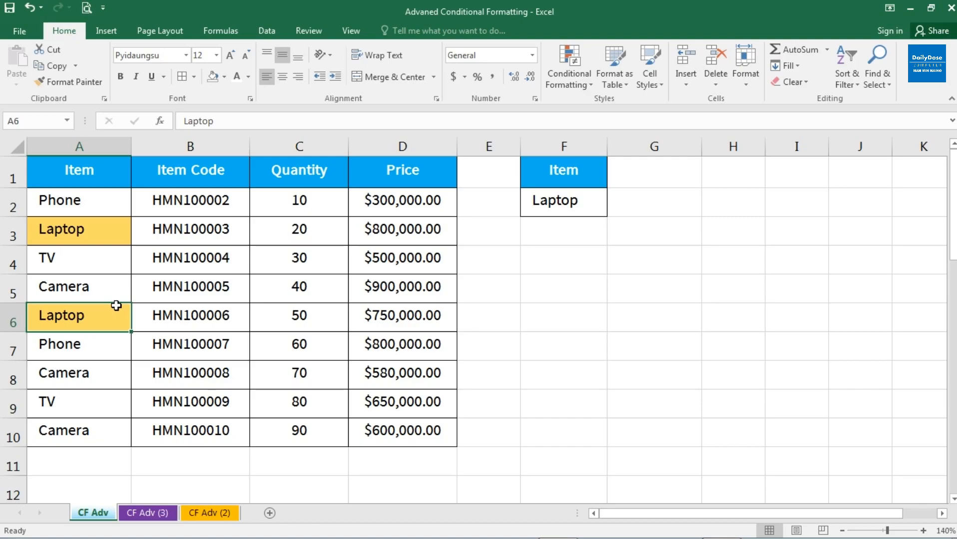
Change the lookup item in F2 to Phone and check the matching cells in the Item column
{"action": "left_click", "coordinate": [561, 202]}
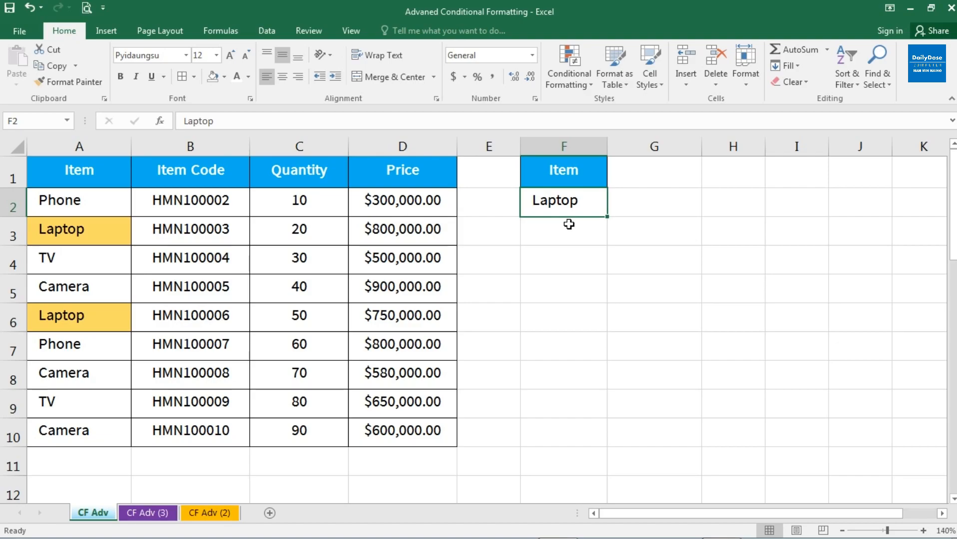
{"action": "type", "text": "Phib"}
{"action": "key", "text": "BackSpace"}
{"action": "key", "text": "BackSpace"}
{"action": "type", "text": "one"}
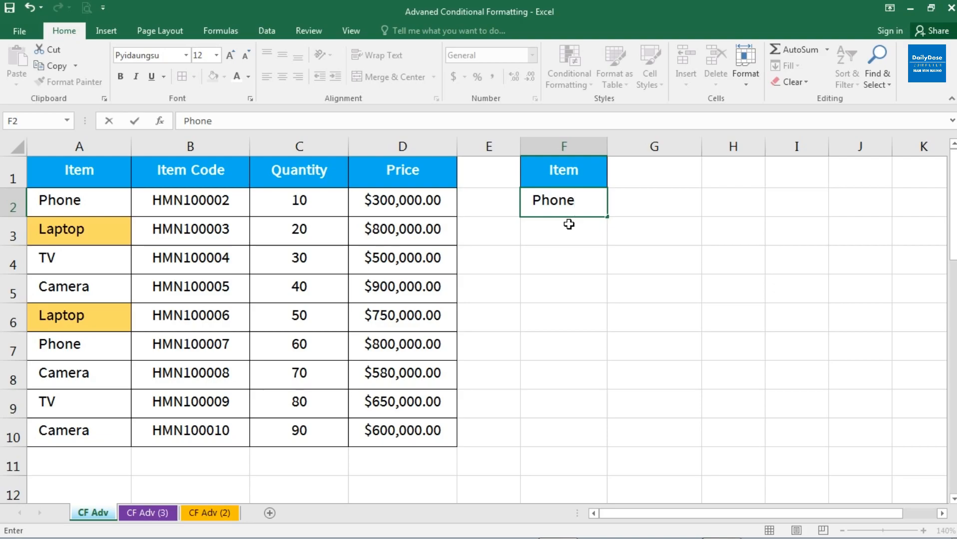
{"action": "key", "text": "Return"}
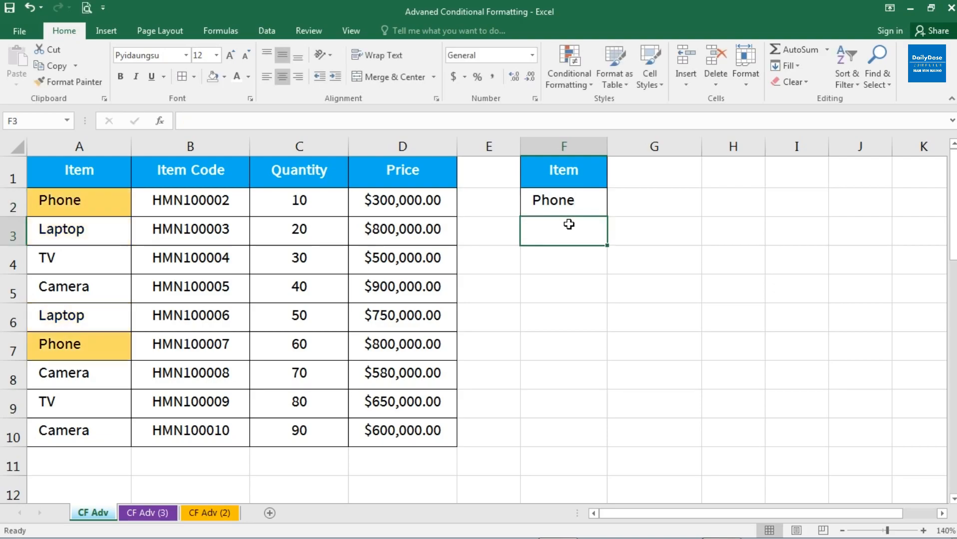
{"action": "left_click", "coordinate": [99, 210]}
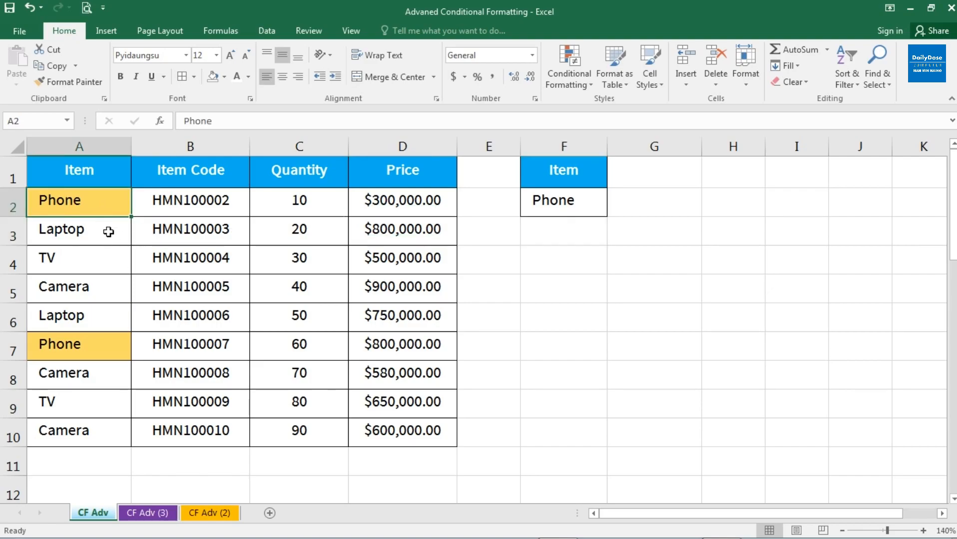
{"action": "left_click", "coordinate": [98, 351]}
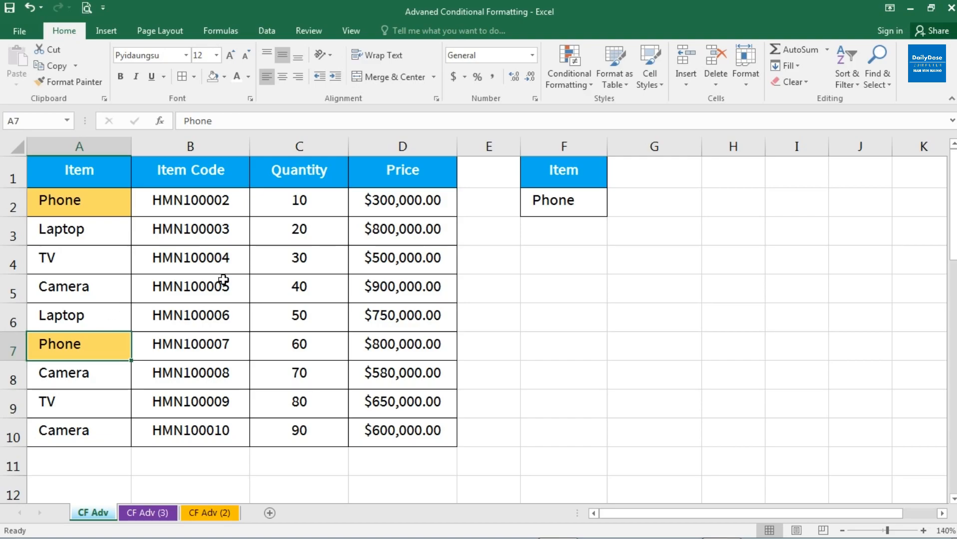
Test the rule by changing the lookup item in F2 first to Camera and after that to TV
{"action": "left_click", "coordinate": [559, 206]}
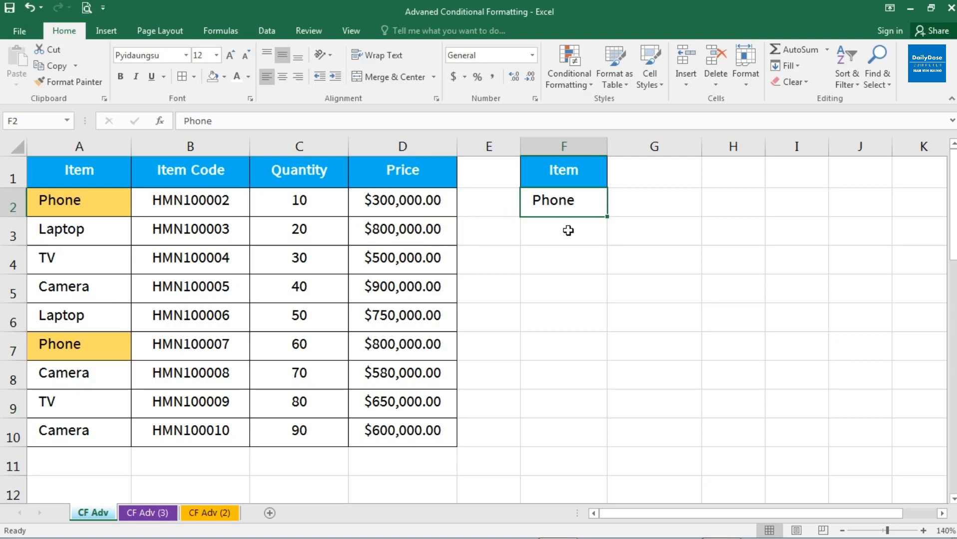
{"action": "type", "text": "Camera"}
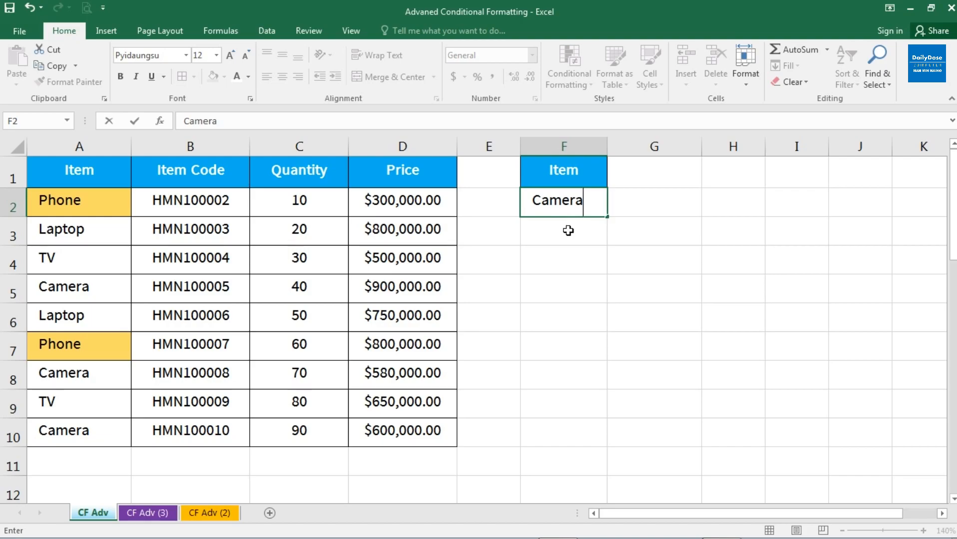
{"action": "key", "text": "Return"}
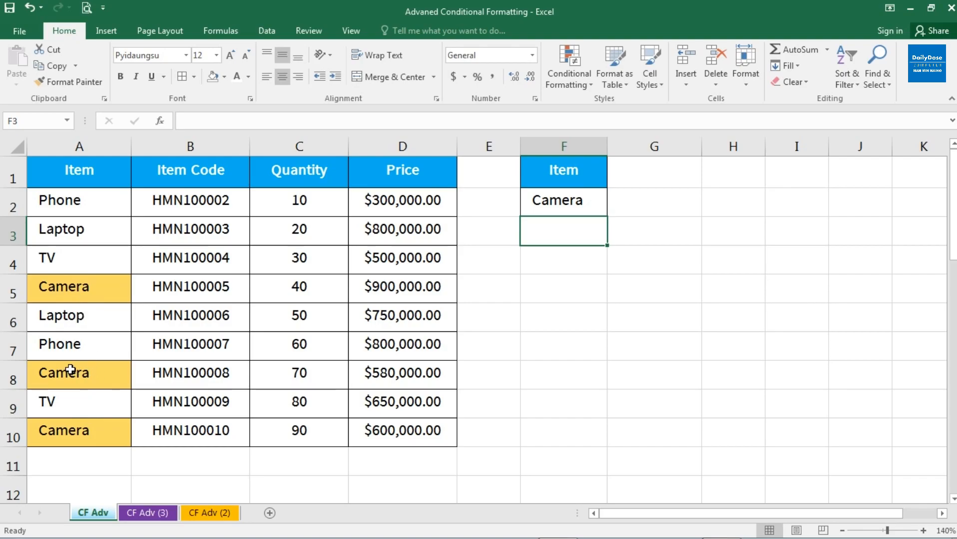
{"action": "left_click", "coordinate": [555, 207]}
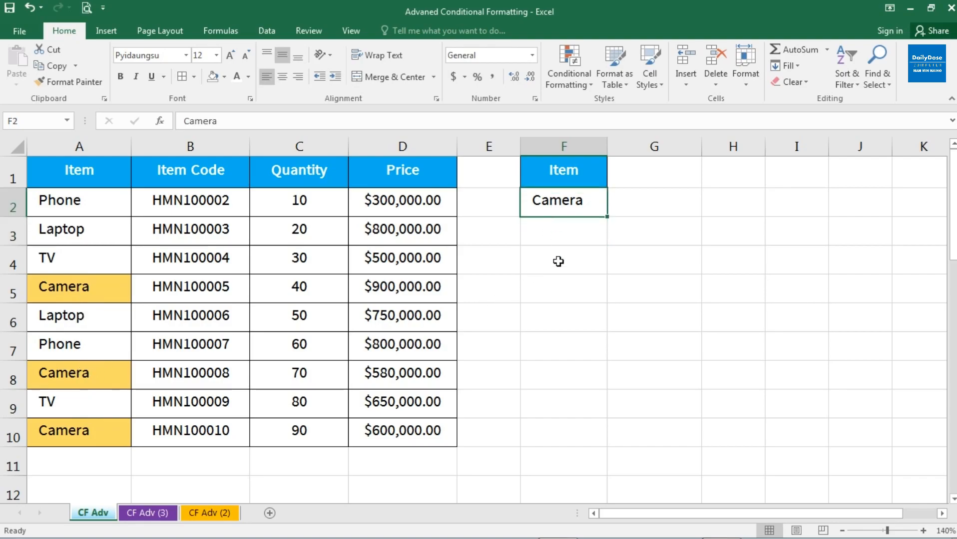
{"action": "type", "text": "TV"}
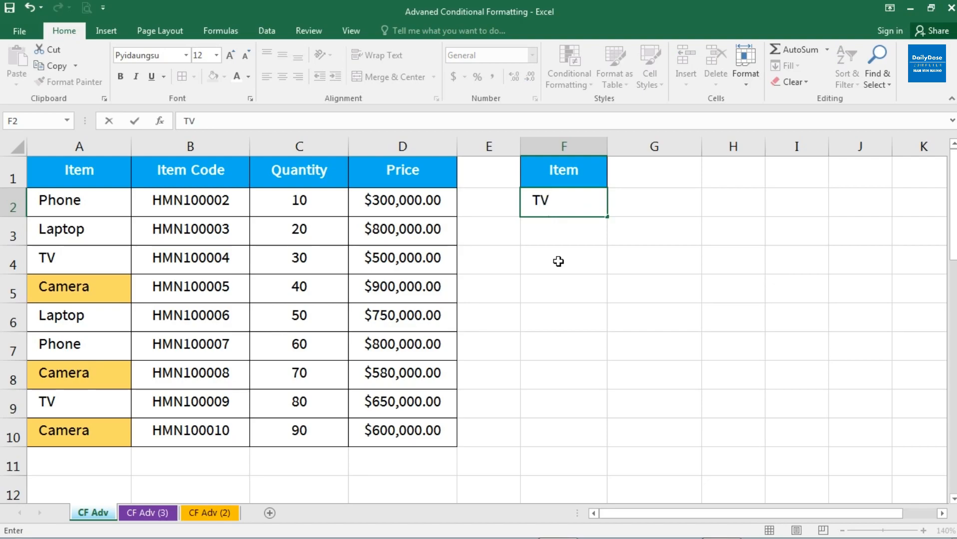
{"action": "key", "text": "Return"}
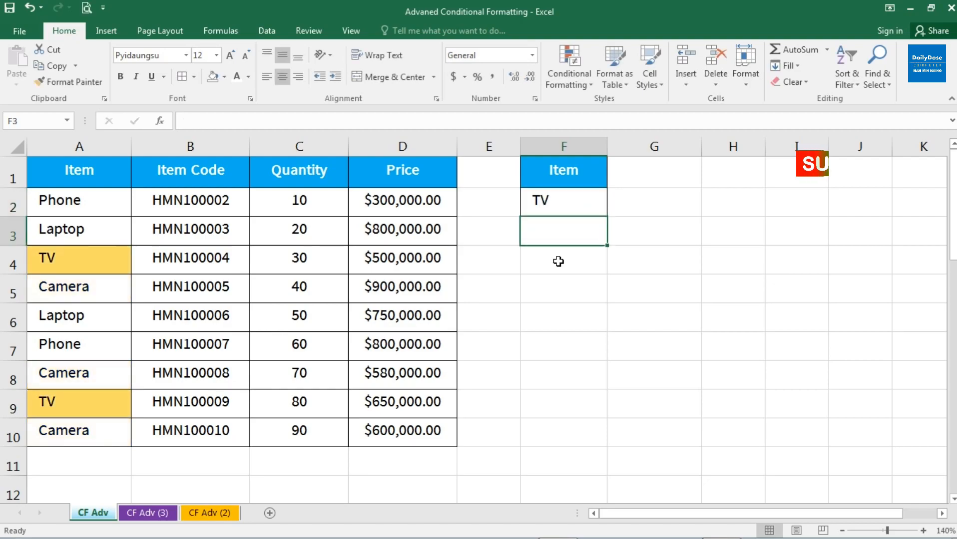
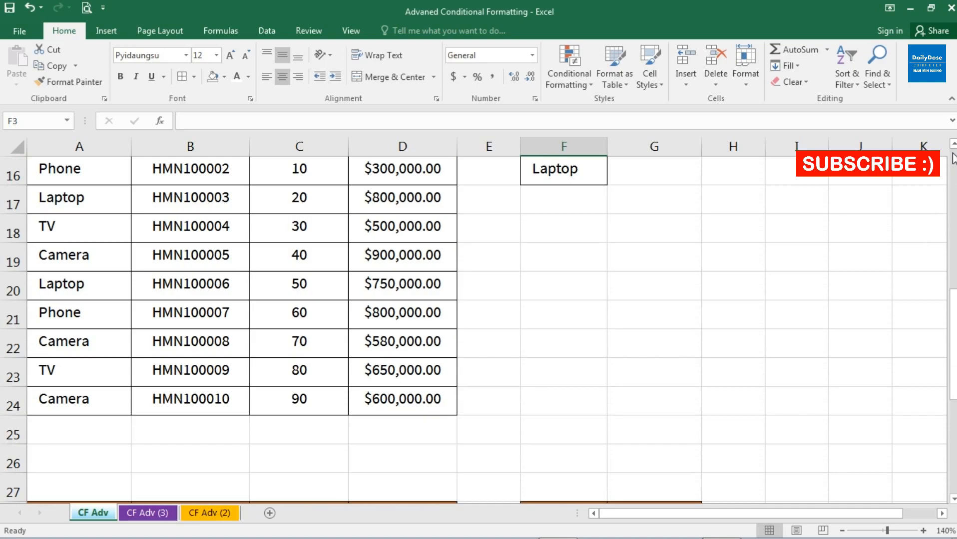
Examine the Laptop record in row 17 of the second table, from its item through its price
{"action": "left_click", "coordinate": [953, 143]}
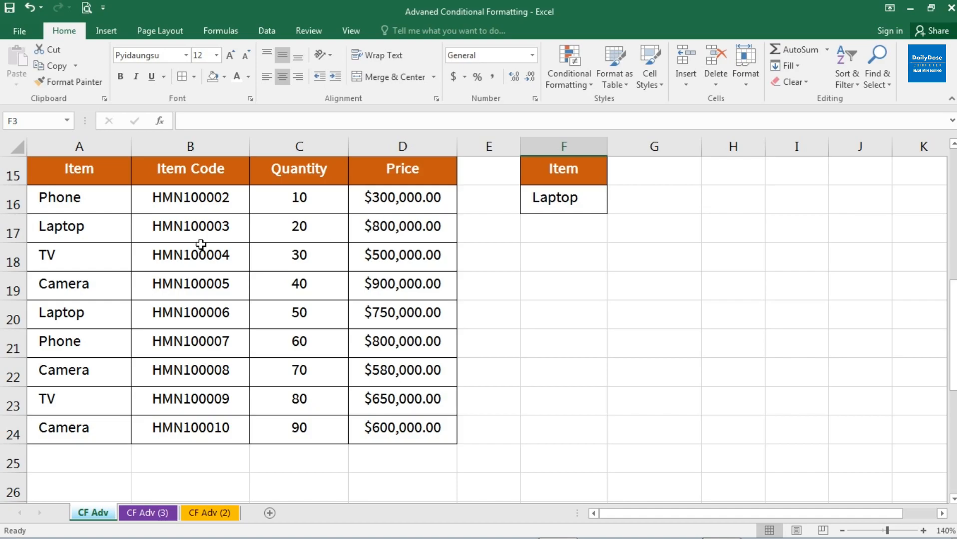
{"action": "left_click", "coordinate": [98, 230]}
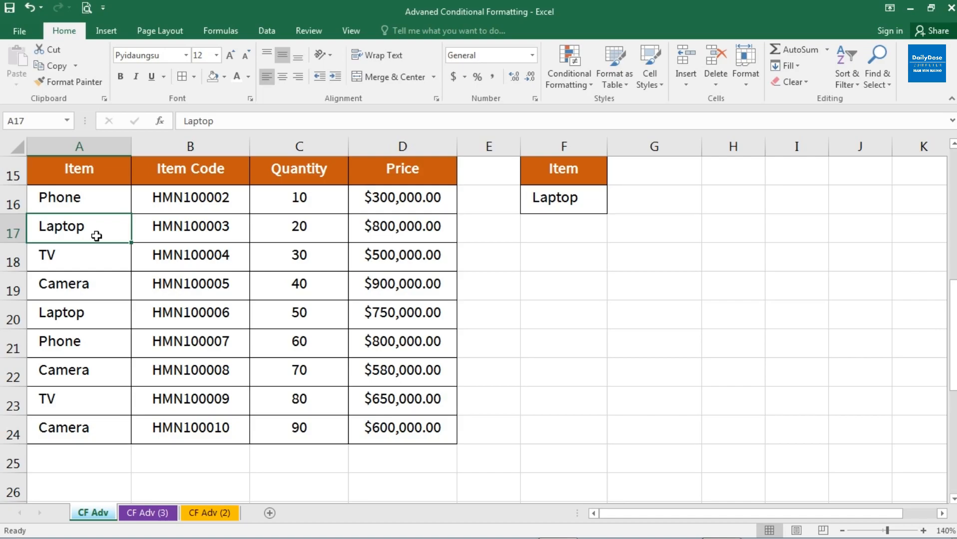
{"action": "left_click_drag", "start_coordinate": [96, 237], "coordinate": [194, 226]}
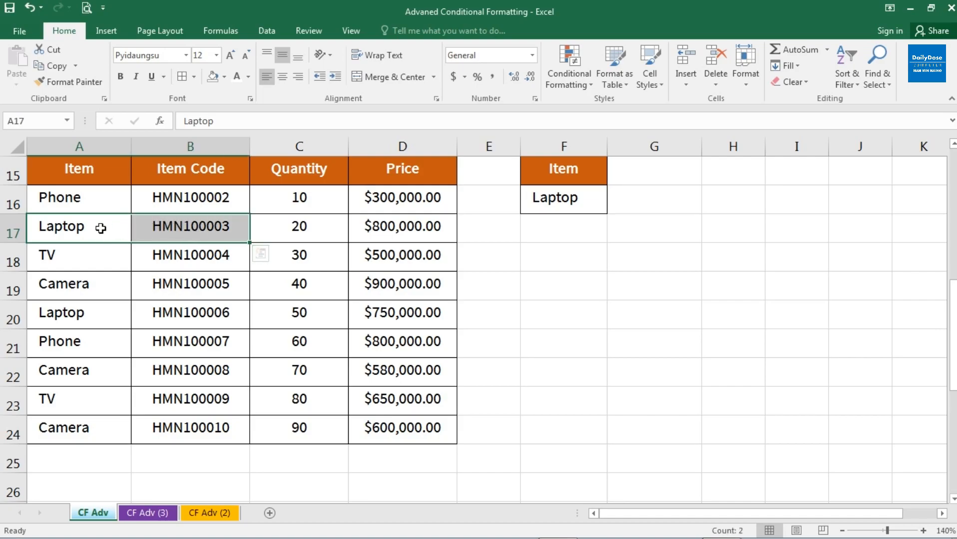
{"action": "left_click_drag", "start_coordinate": [100, 228], "coordinate": [384, 236]}
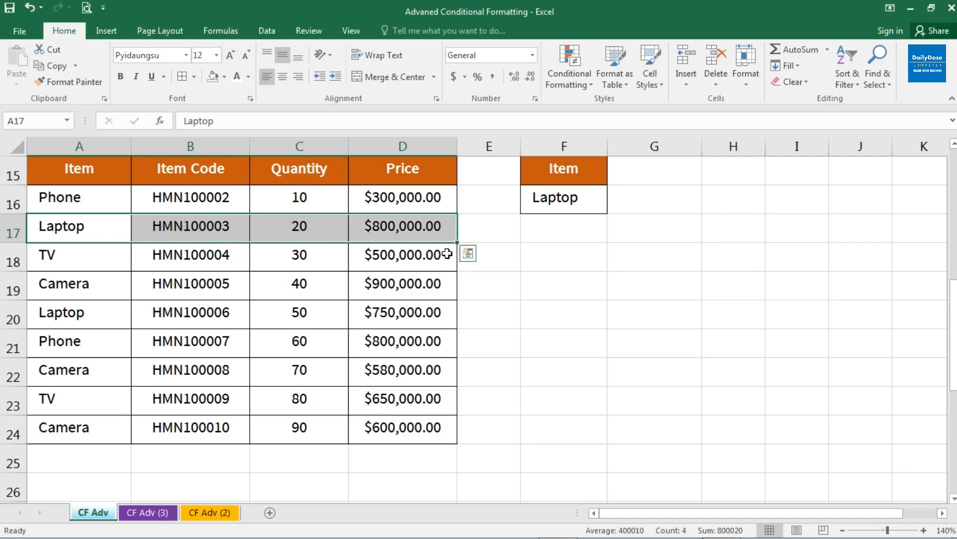
{"action": "left_click", "coordinate": [215, 229]}
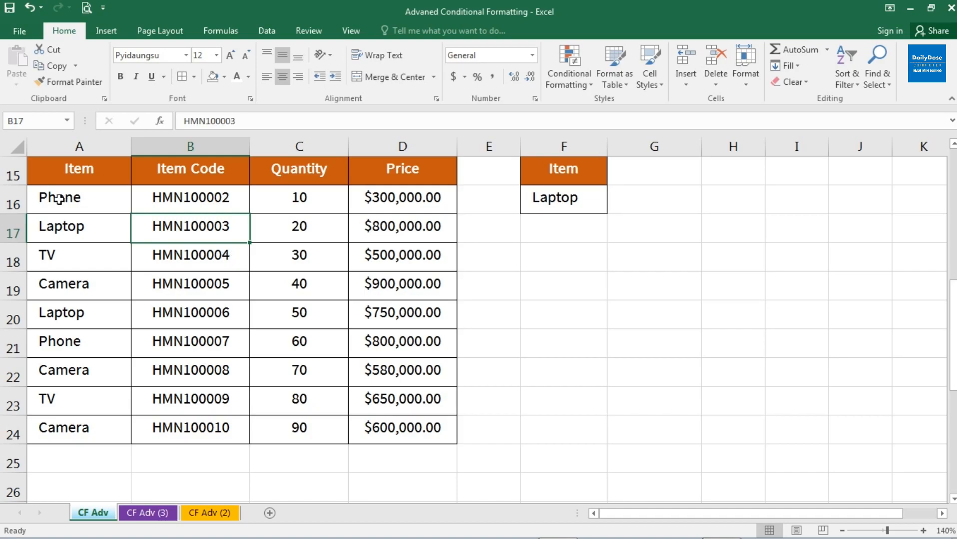
Start a new conditional formatting rule for A16:D24 that uses a formula to determine which cells to format
{"action": "left_click_drag", "start_coordinate": [59, 199], "coordinate": [406, 427]}
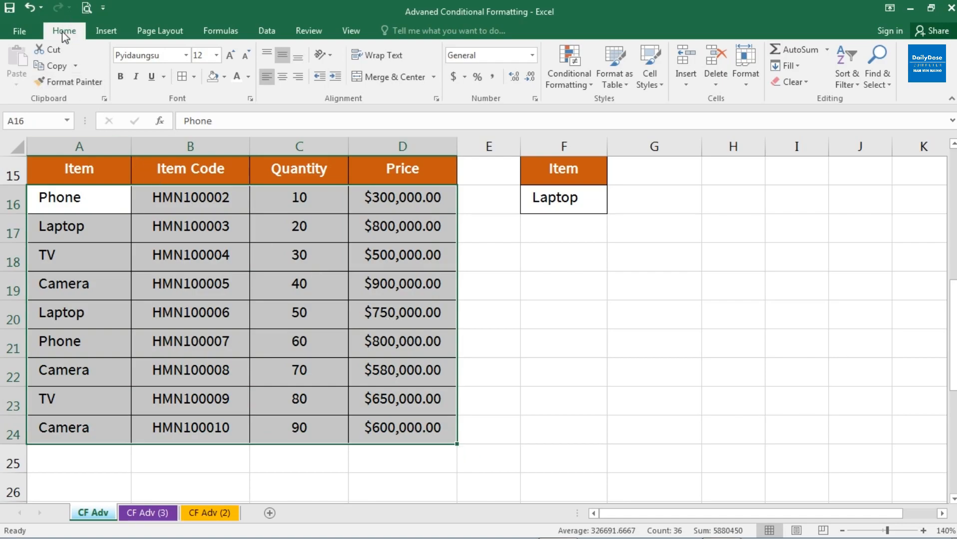
{"action": "left_click", "coordinate": [590, 88]}
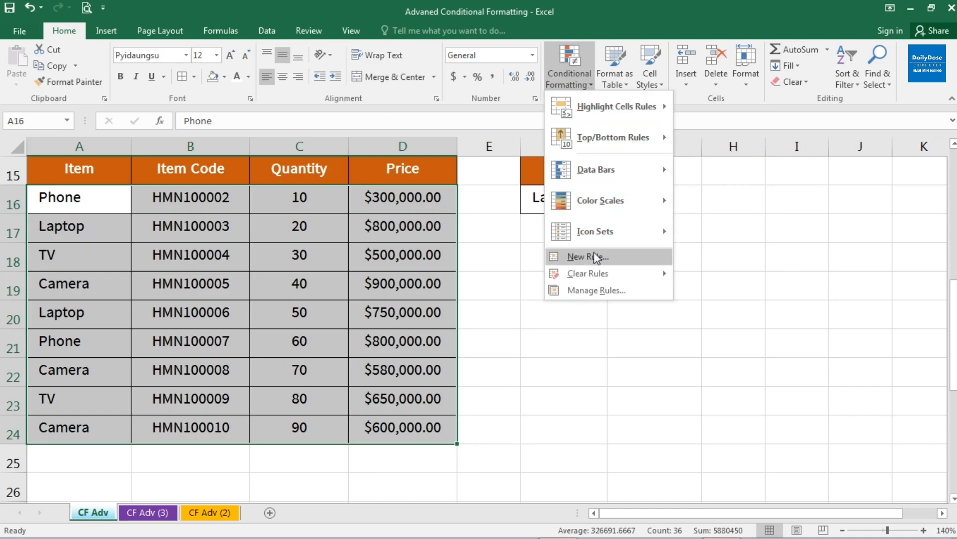
{"action": "left_click", "coordinate": [619, 260]}
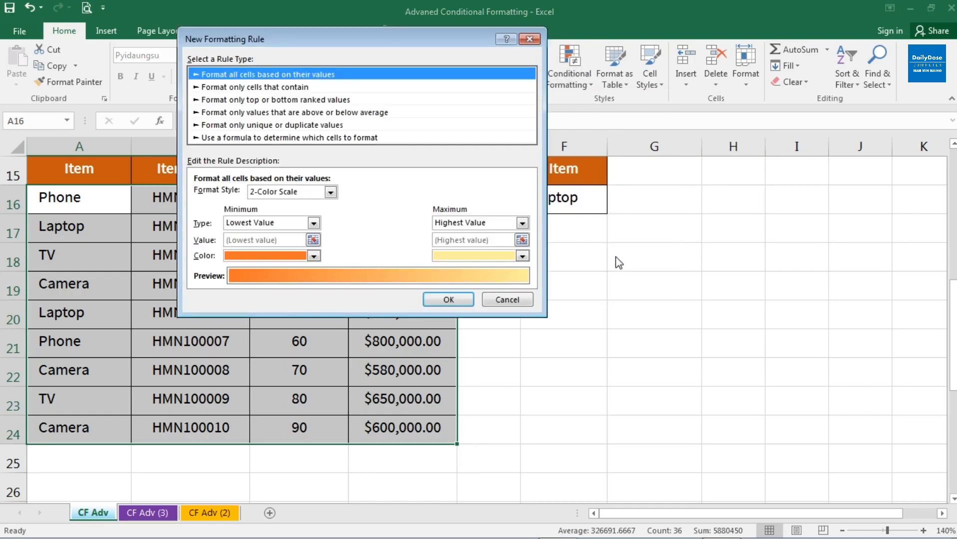
{"action": "left_click_drag", "start_coordinate": [278, 36], "coordinate": [295, 36]}
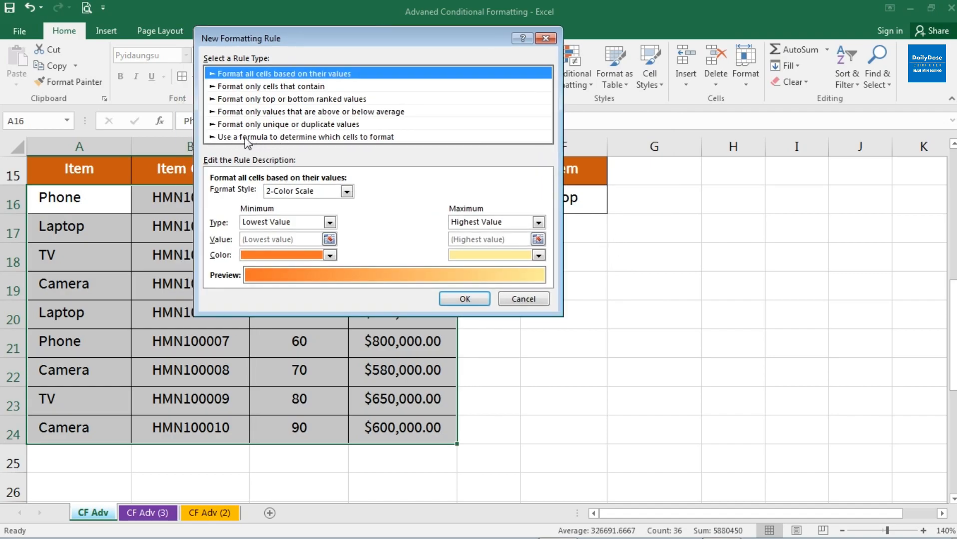
{"action": "left_click", "coordinate": [259, 140]}
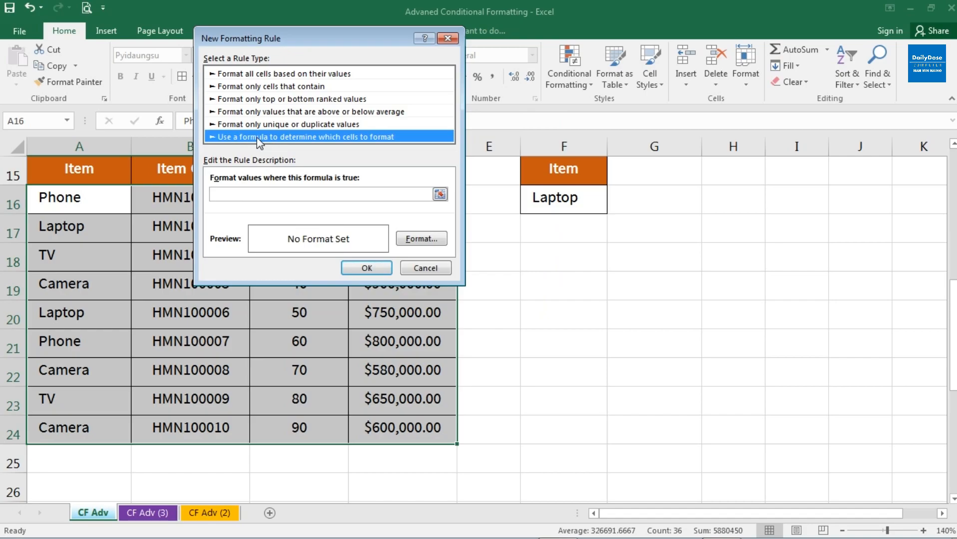
Enter the rule formula =$A16=$F$16, locking only the column of the item reference and fully locking the lookup cell
{"action": "left_click", "coordinate": [231, 194]}
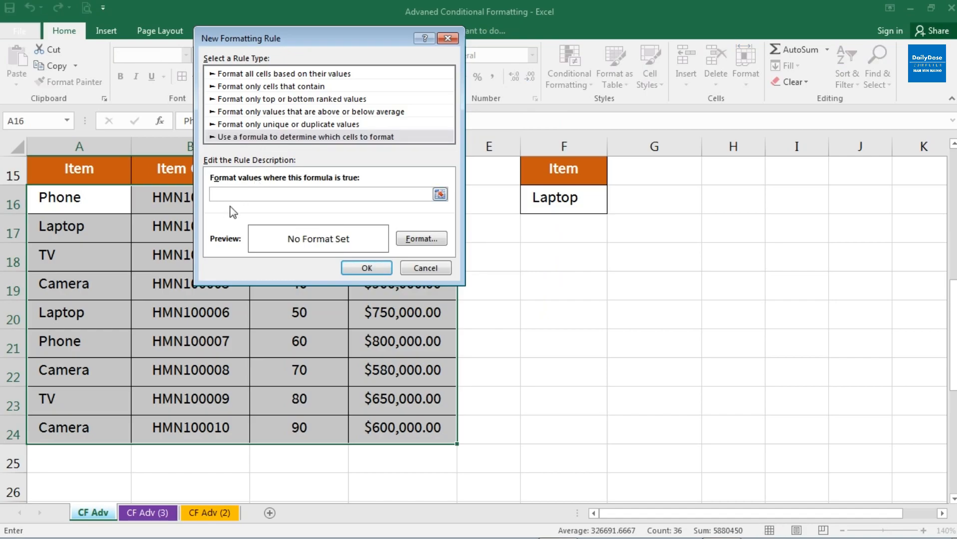
{"action": "type", "text": "="}
{"action": "left_click", "coordinate": [64, 201]}
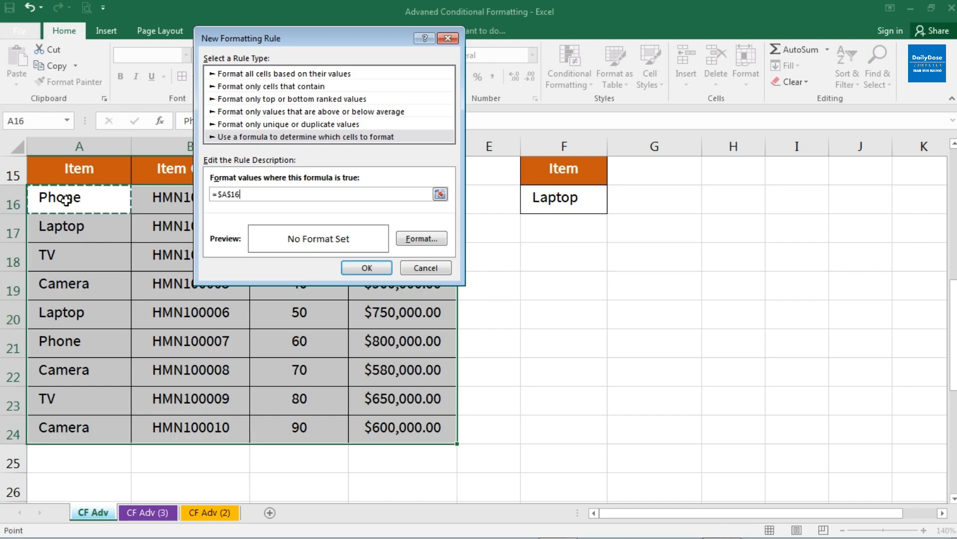
{"action": "key", "text": "F4"}
{"action": "key", "text": "F4"}
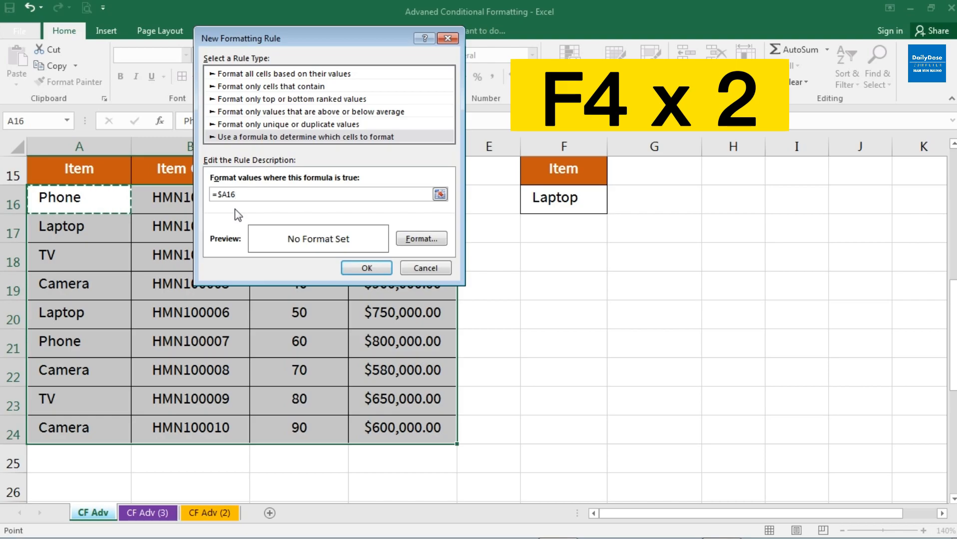
{"action": "type", "text": "="}
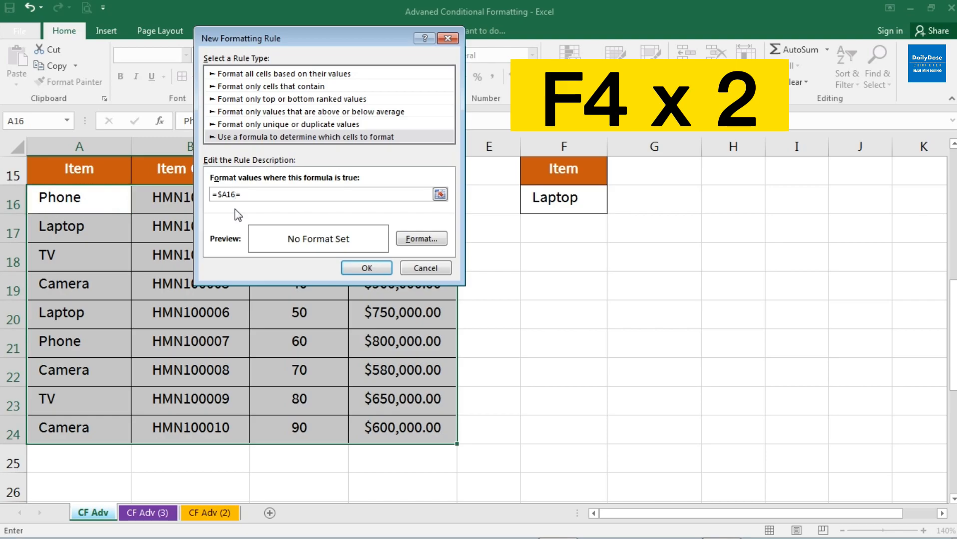
{"action": "left_click", "coordinate": [565, 200]}
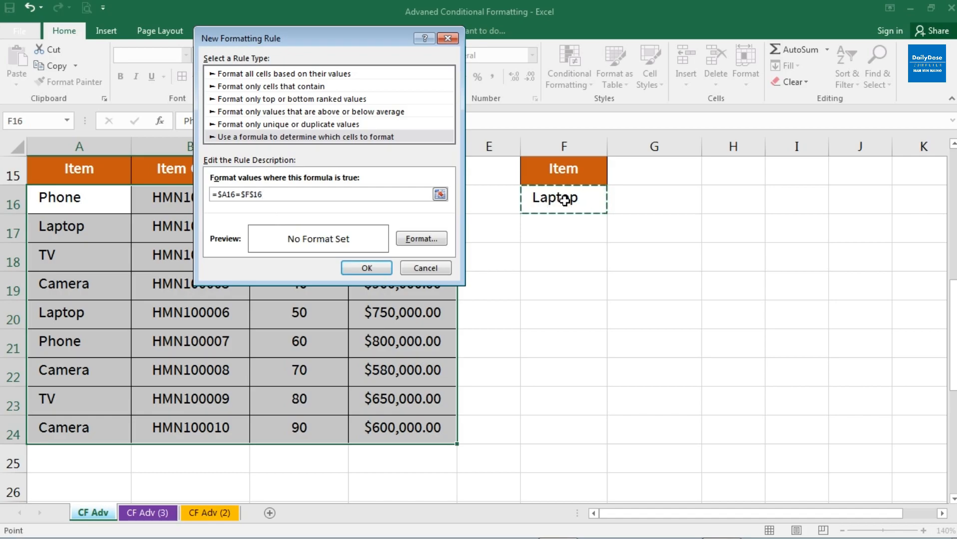
Give the rule a gold-orange background fill, apply it, and check the Laptop rows against the lookup item in F16
{"action": "left_click", "coordinate": [419, 240]}
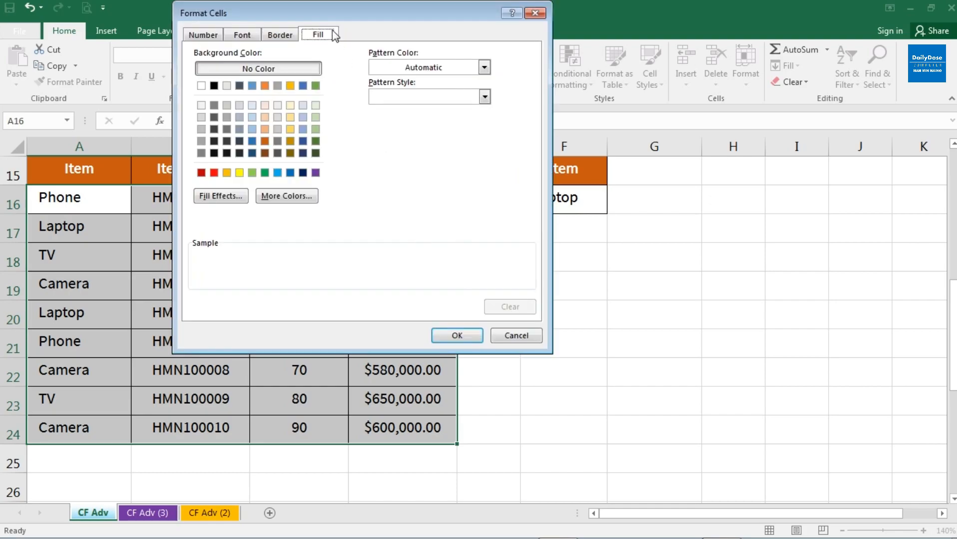
{"action": "left_click_drag", "start_coordinate": [326, 12], "coordinate": [313, 21]}
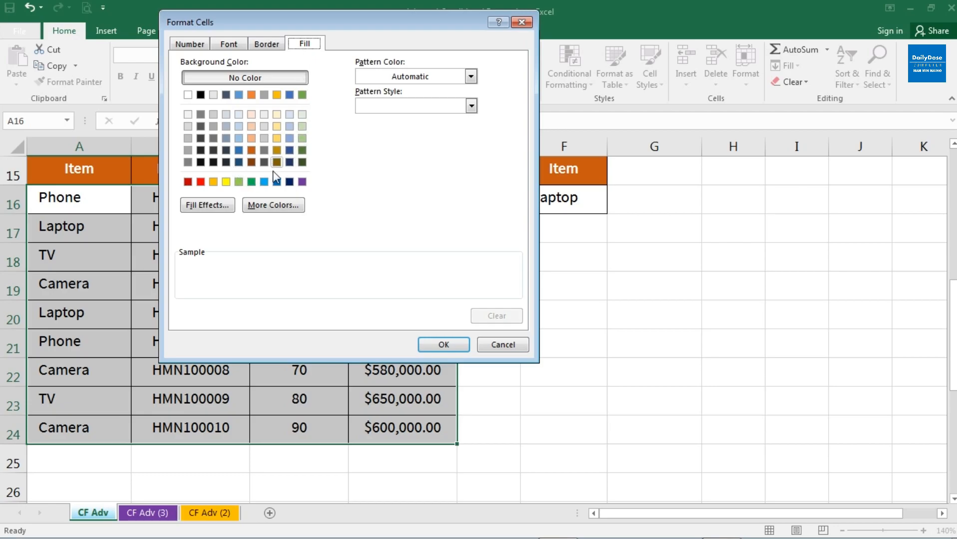
{"action": "left_click", "coordinate": [214, 182]}
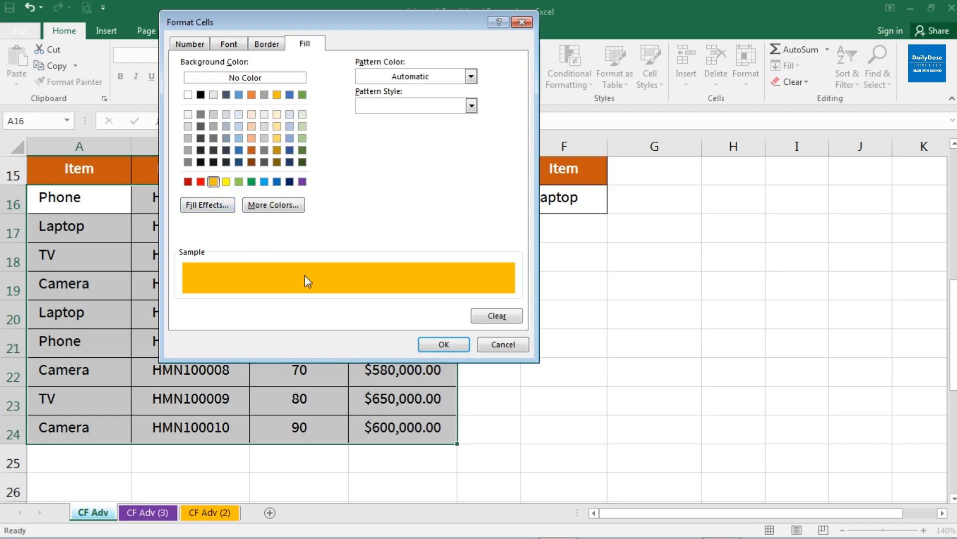
{"action": "left_click", "coordinate": [444, 345]}
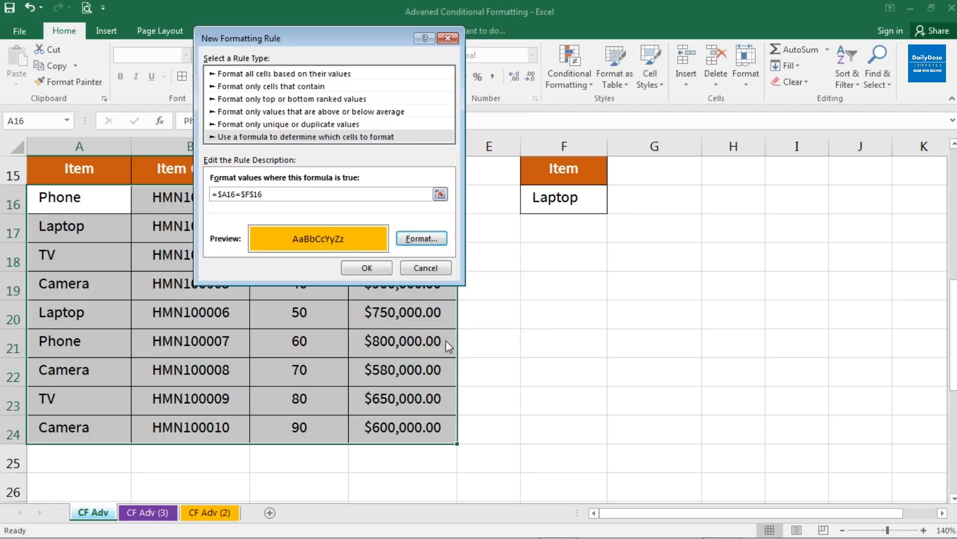
{"action": "left_click", "coordinate": [368, 268]}
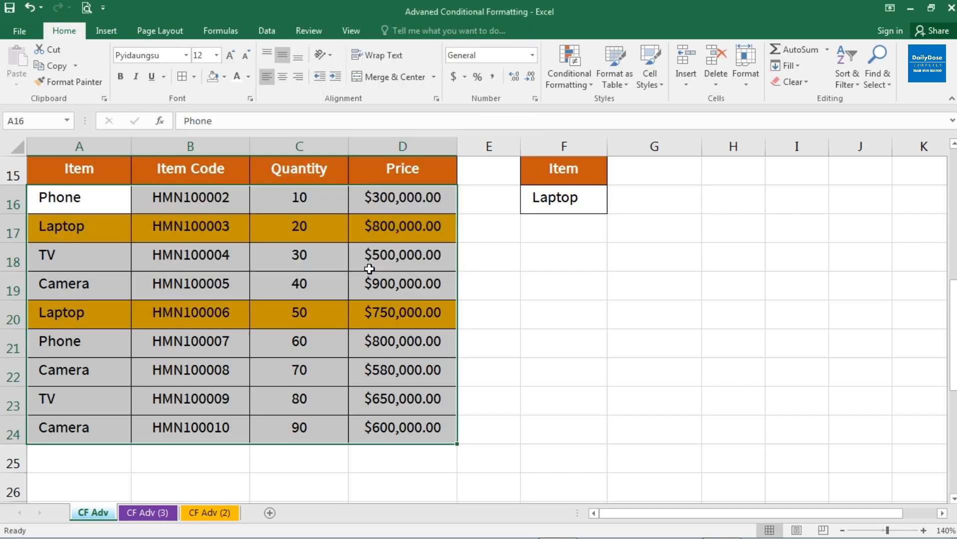
{"action": "left_click", "coordinate": [377, 315]}
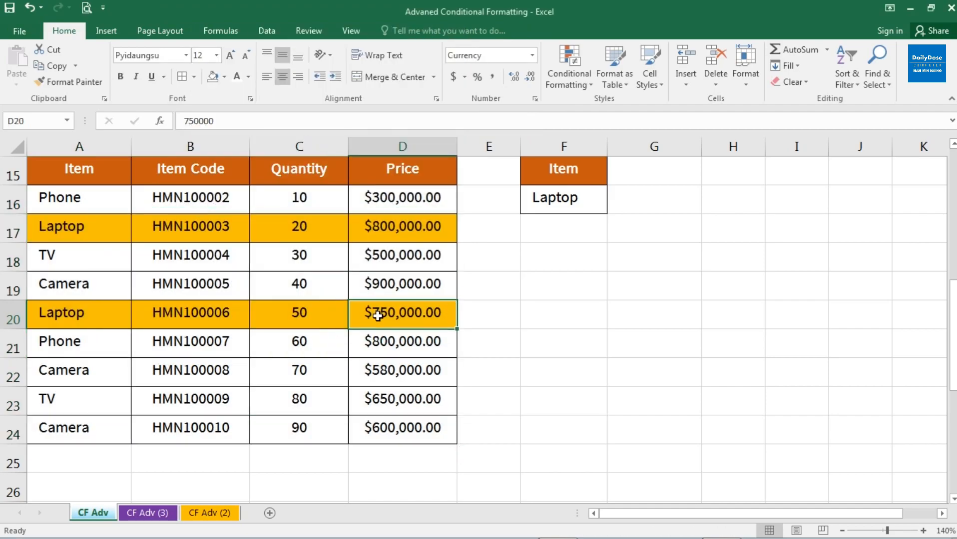
{"action": "left_click", "coordinate": [574, 199]}
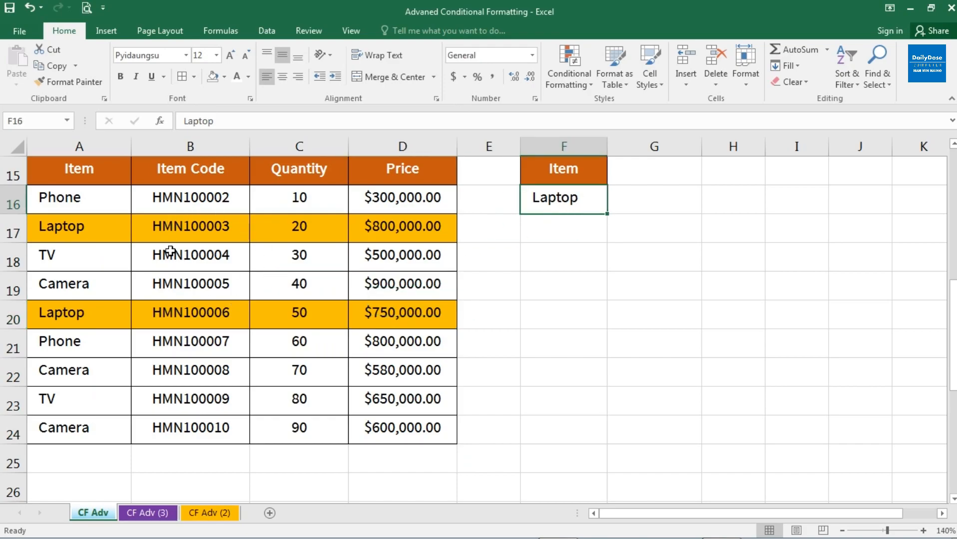
{"action": "left_click", "coordinate": [125, 236]}
{"action": "left_click_drag", "start_coordinate": [125, 236], "coordinate": [387, 227]}
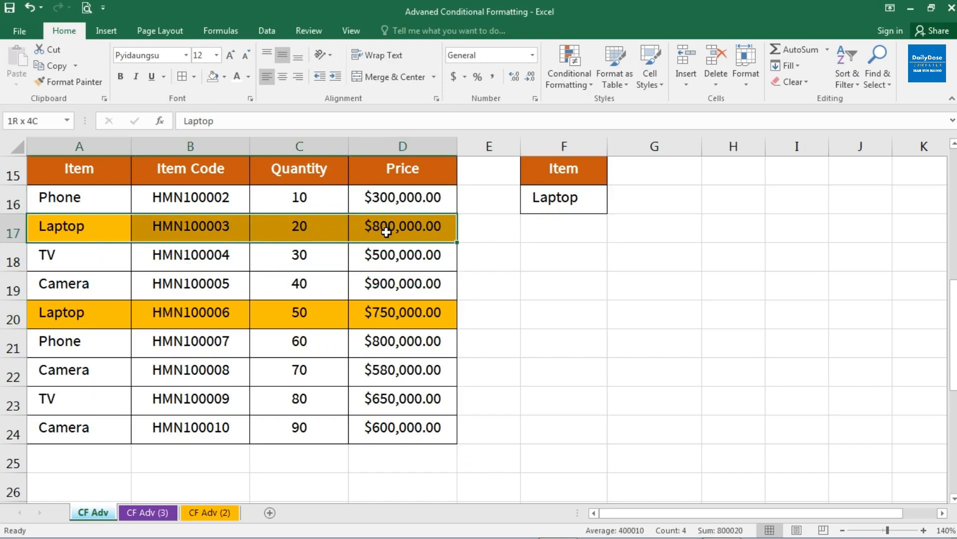
{"action": "left_click", "coordinate": [386, 226]}
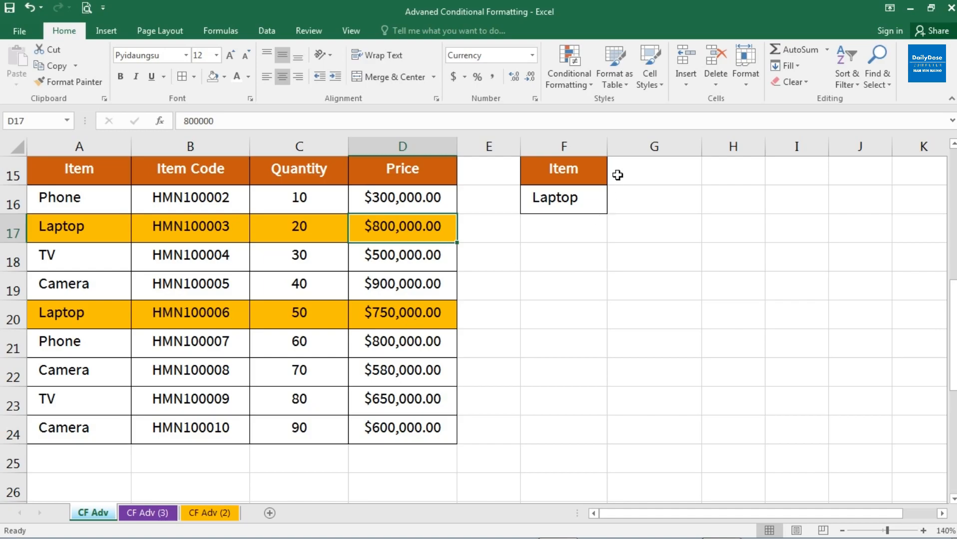
Change the lookup item in F16 to TV and reselect the lookup cell
{"action": "left_click", "coordinate": [577, 205]}
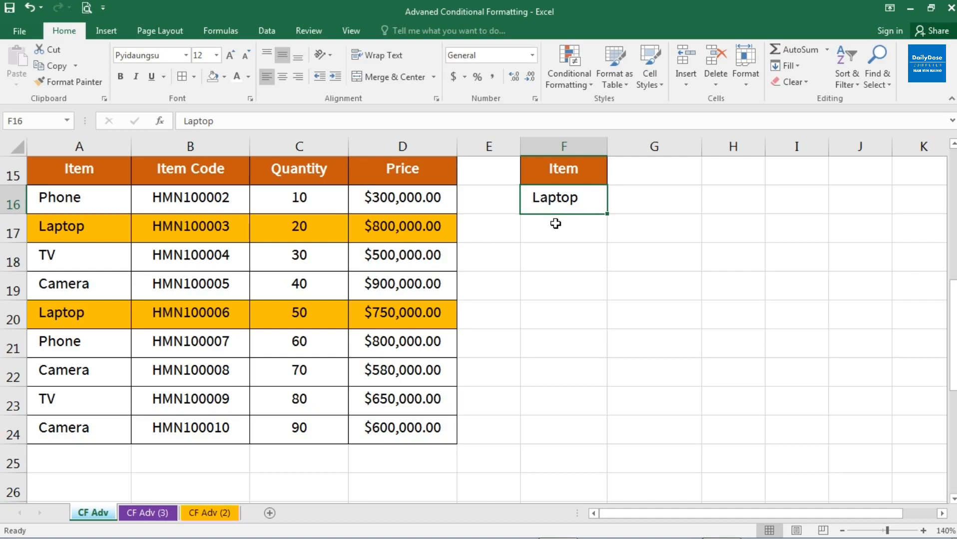
{"action": "type", "text": "TV"}
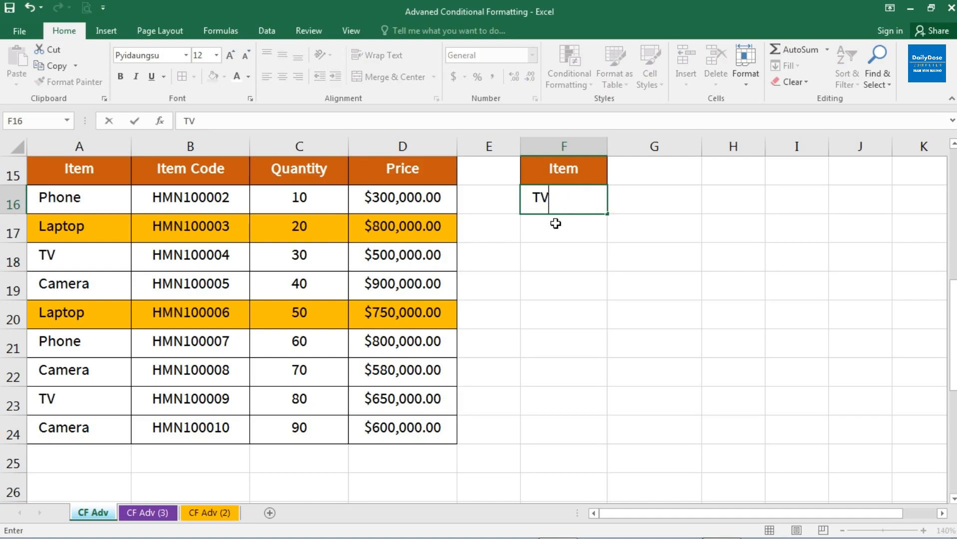
{"action": "key", "text": "Return"}
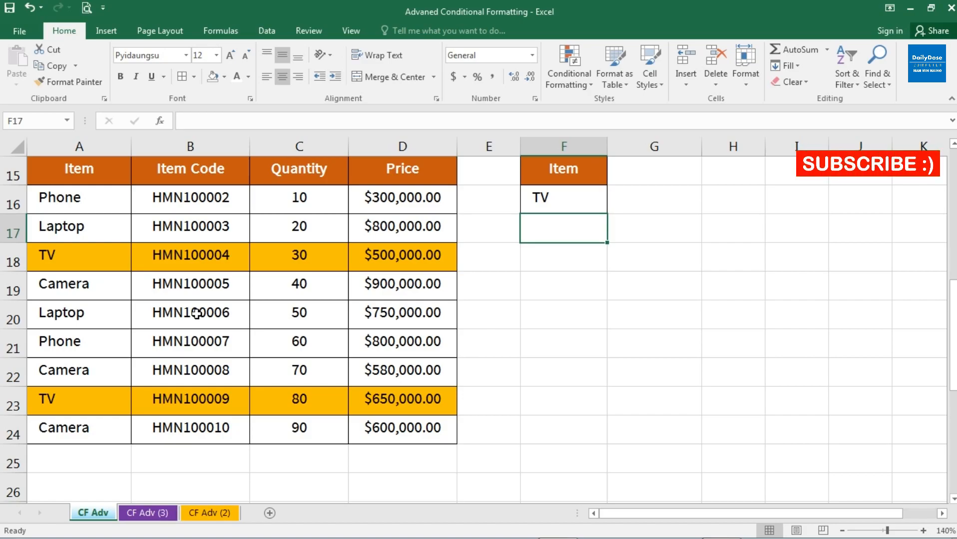
{"action": "left_click", "coordinate": [579, 209]}
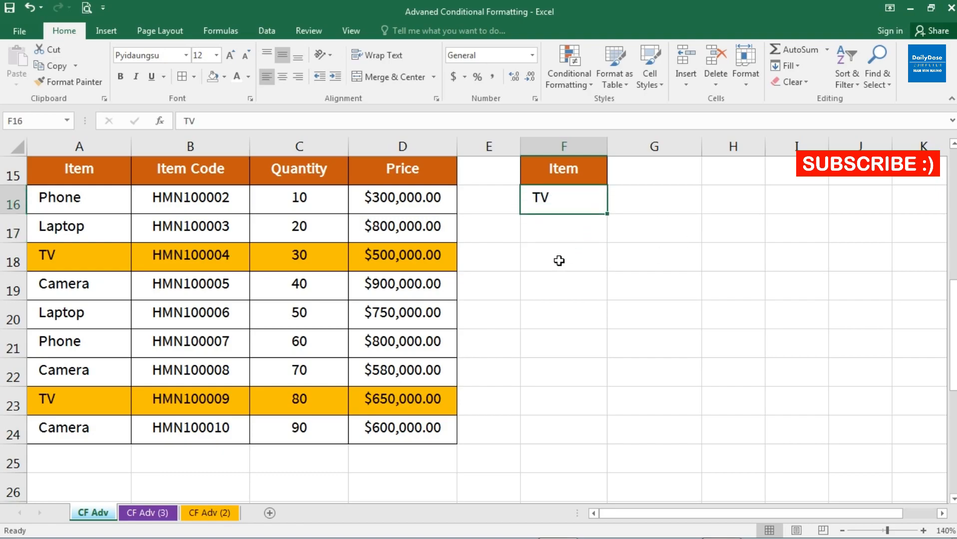
Change the lookup item in F16 to Camera
{"action": "type", "text": "Cam"}
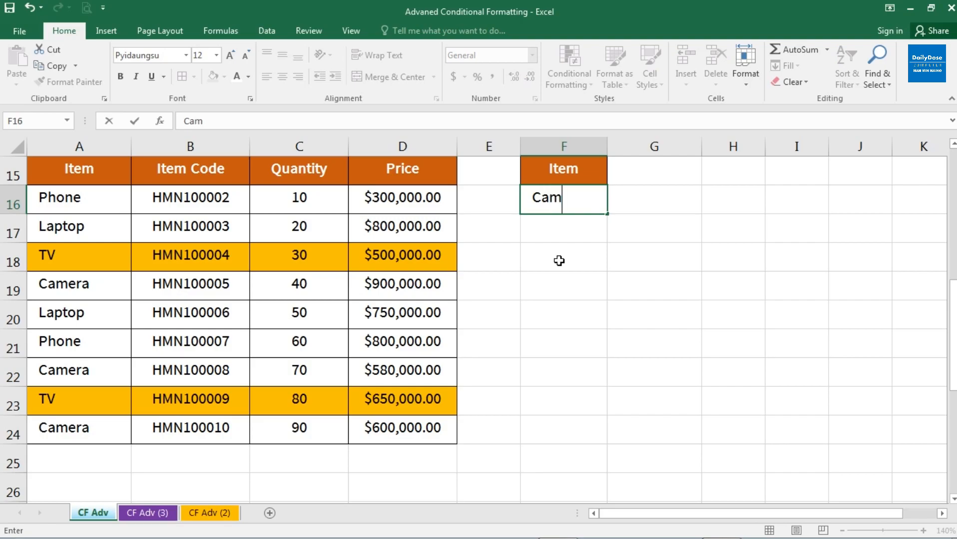
{"action": "type", "text": "era"}
{"action": "key", "text": "Return"}
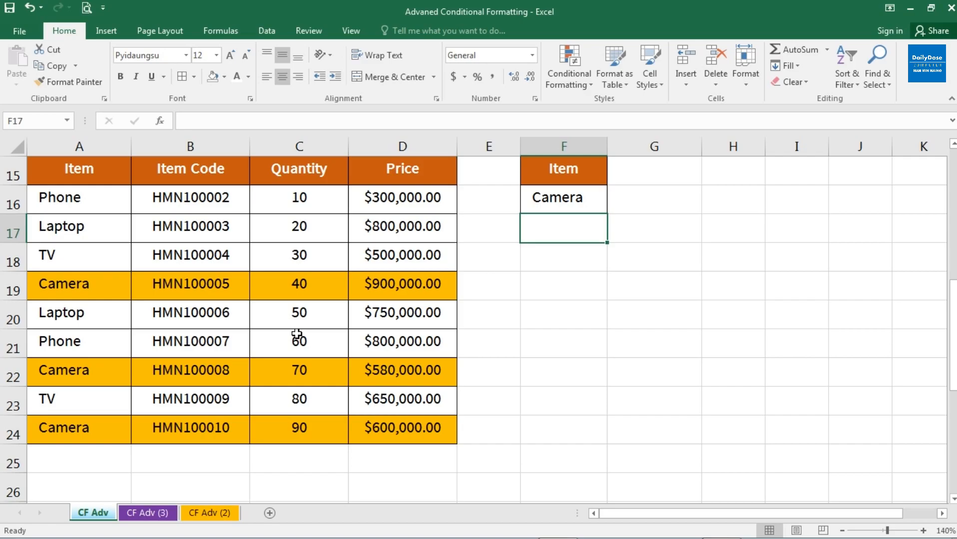
Examine the item and day lookup cells in F28:G29 and the item column and weekday headers of the table starting at A28
{"action": "scroll", "coordinate": [297, 334], "scroll_direction": "down", "scroll_amount": 4}
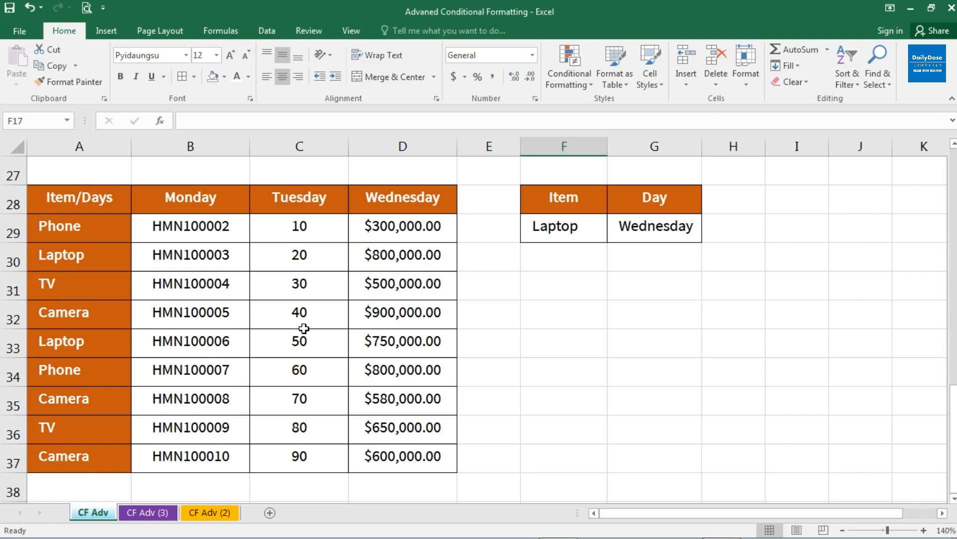
{"action": "left_click", "coordinate": [562, 235]}
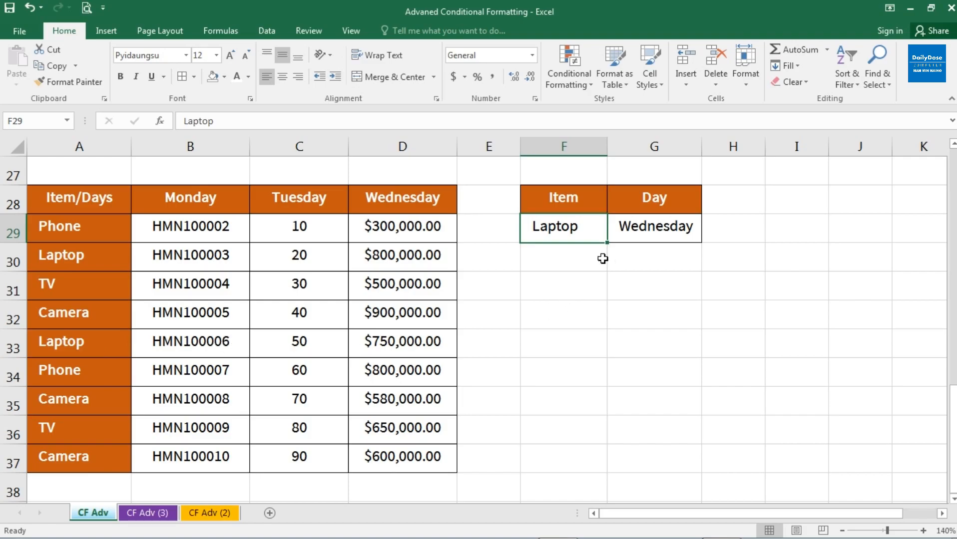
{"action": "left_click", "coordinate": [651, 200]}
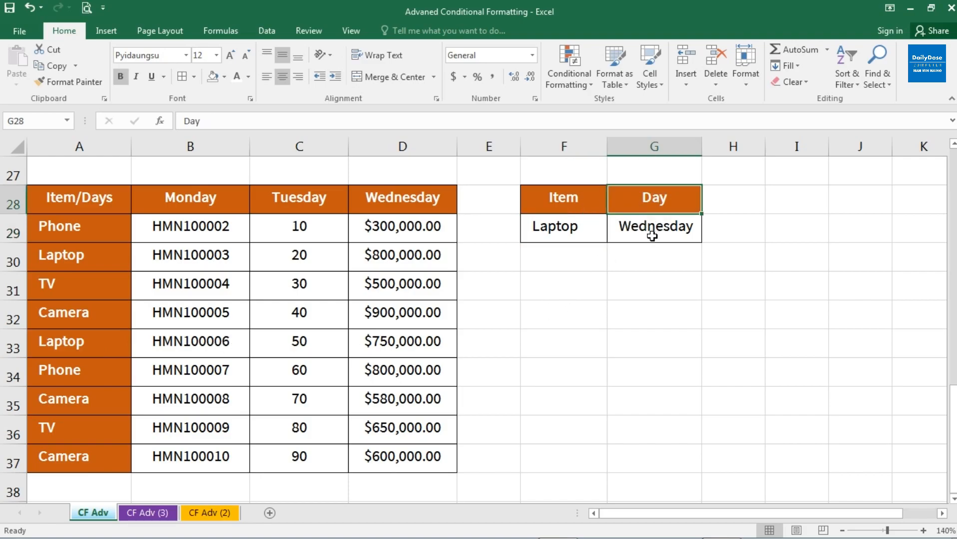
{"action": "left_click", "coordinate": [651, 235]}
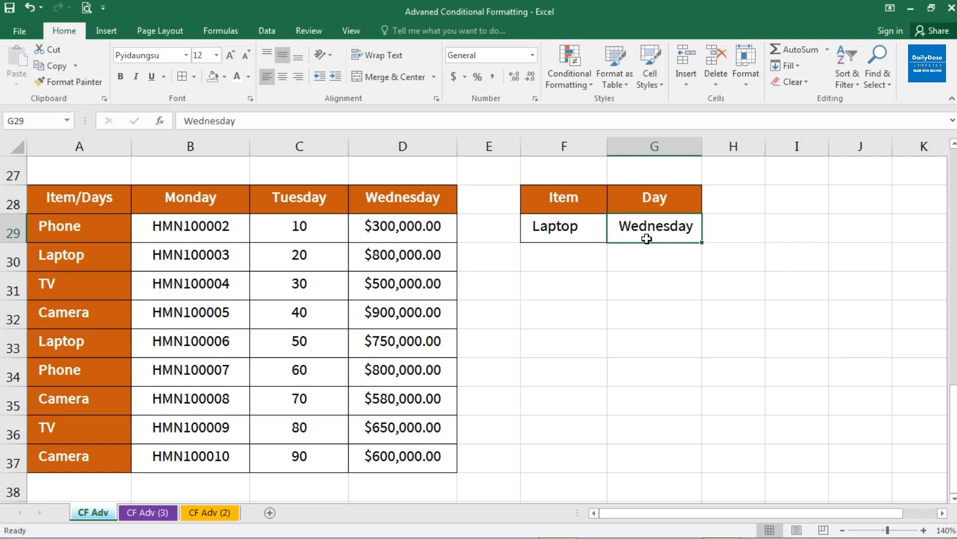
{"action": "left_click", "coordinate": [82, 193]}
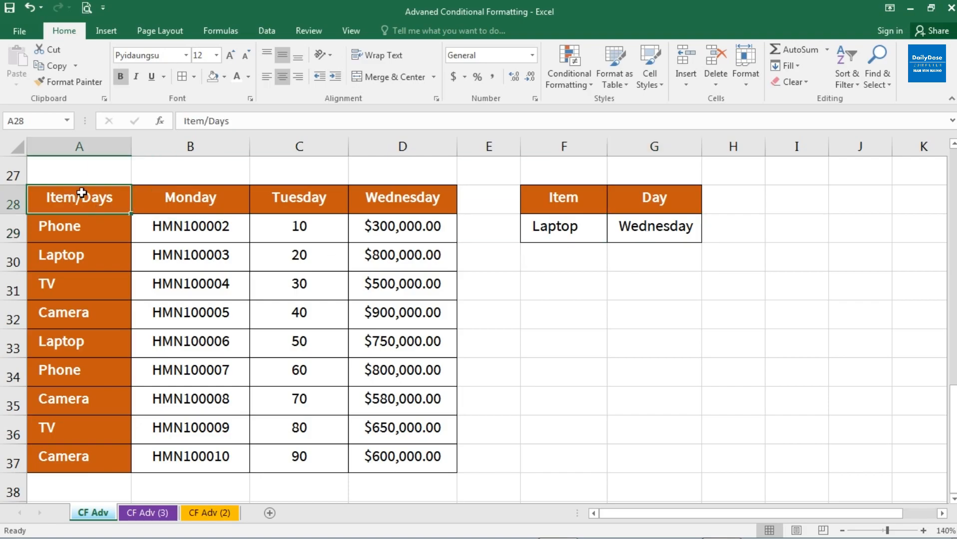
{"action": "left_click_drag", "start_coordinate": [87, 216], "coordinate": [90, 445]}
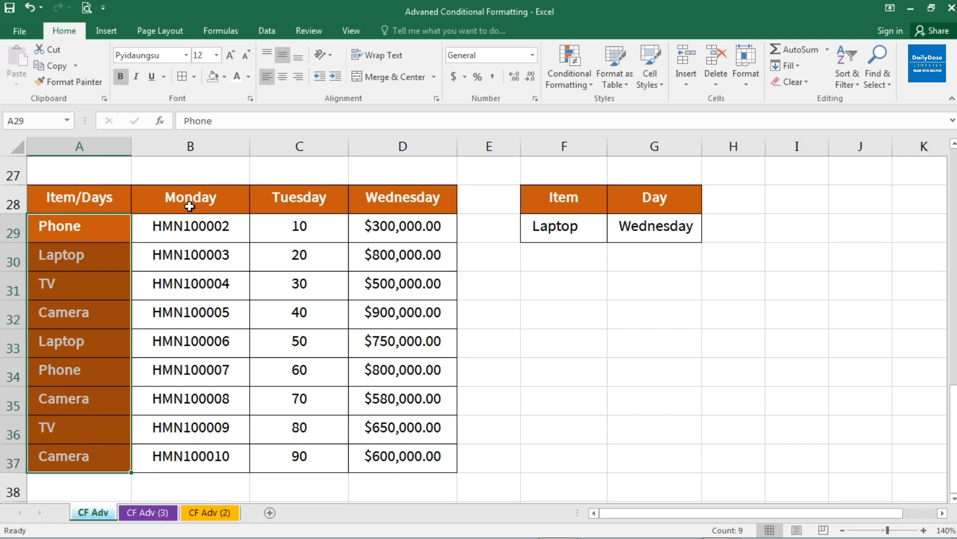
{"action": "left_click_drag", "start_coordinate": [190, 205], "coordinate": [401, 202]}
{"action": "left_click", "coordinate": [391, 199]}
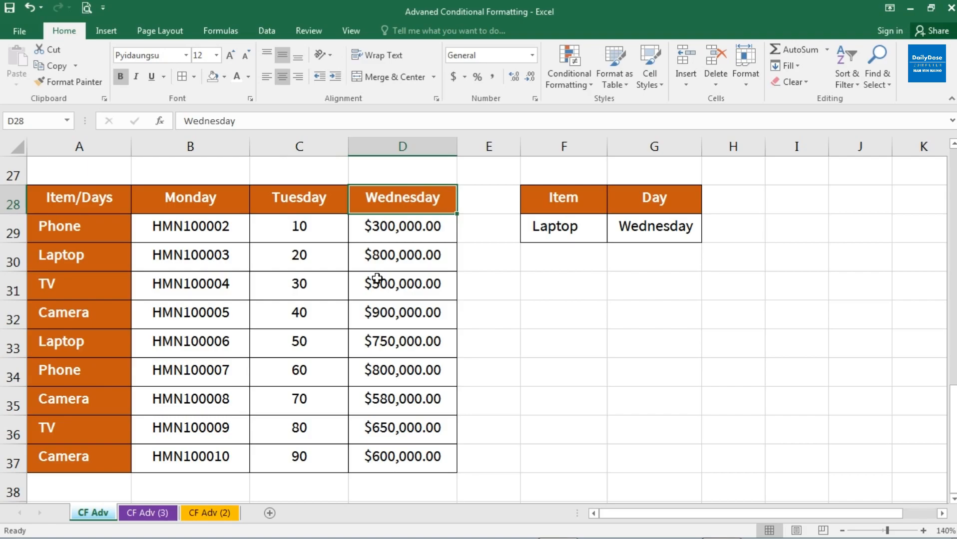
{"action": "left_click", "coordinate": [565, 225]}
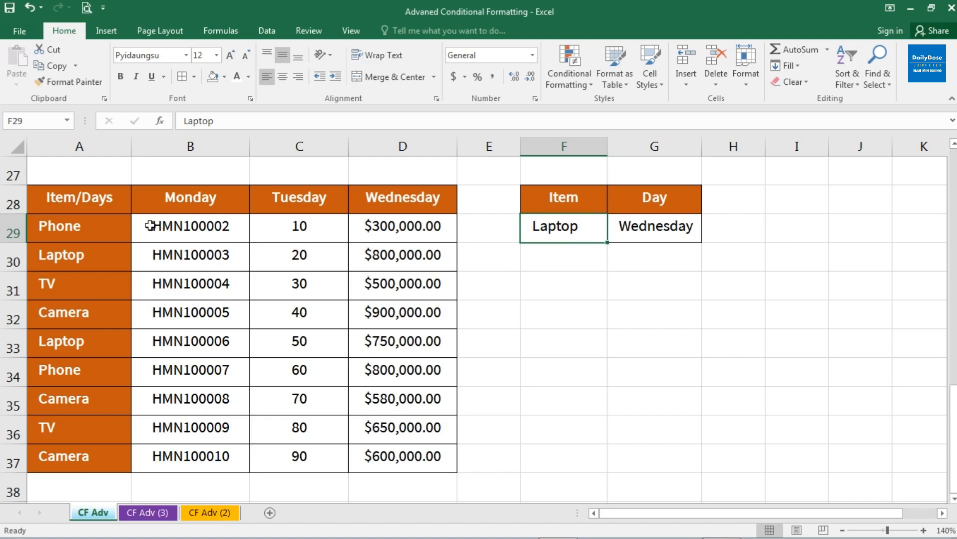
Start a new conditional formatting rule for B29:D37 that uses a formula to determine which cells to format
{"action": "left_click_drag", "start_coordinate": [149, 226], "coordinate": [406, 460]}
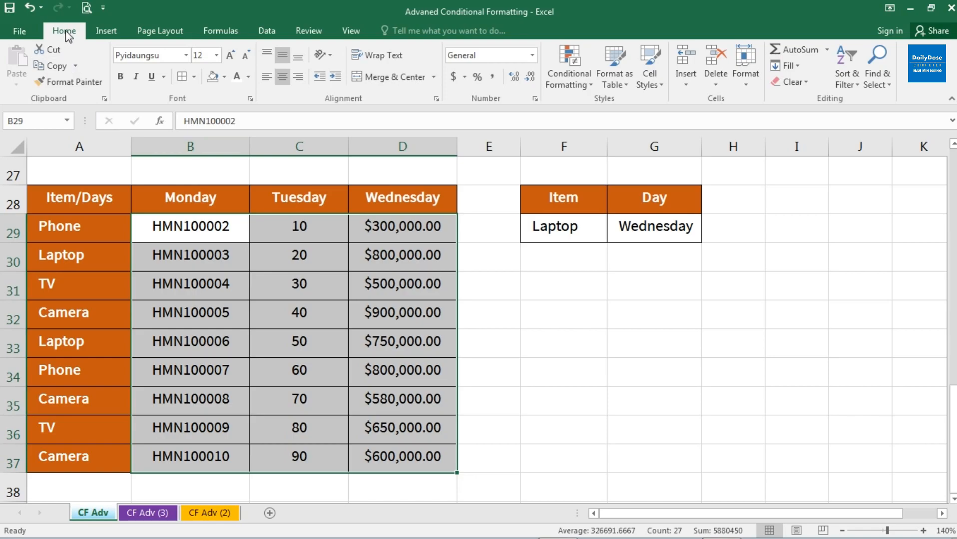
{"action": "left_click", "coordinate": [589, 86]}
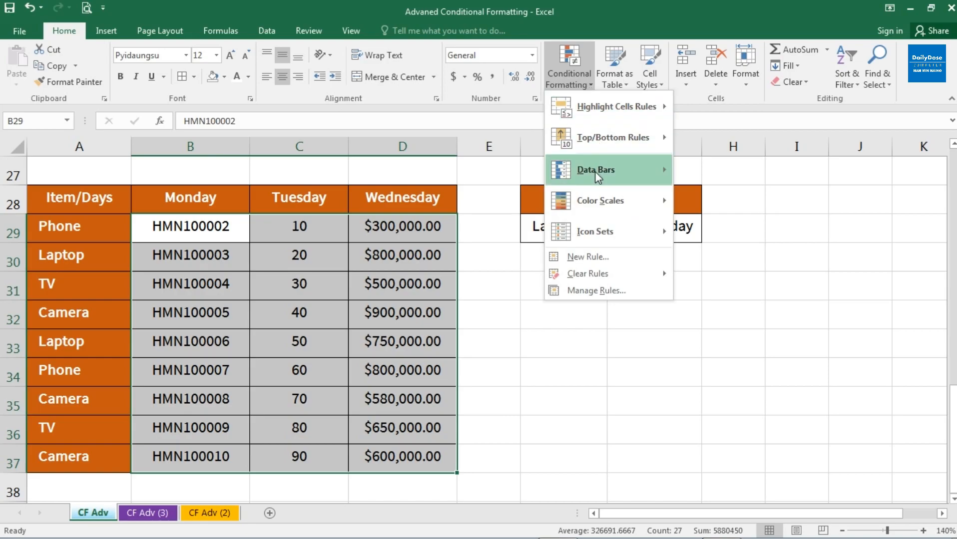
{"action": "left_click", "coordinate": [607, 256]}
{"action": "left_click_drag", "start_coordinate": [347, 32], "coordinate": [381, 30]}
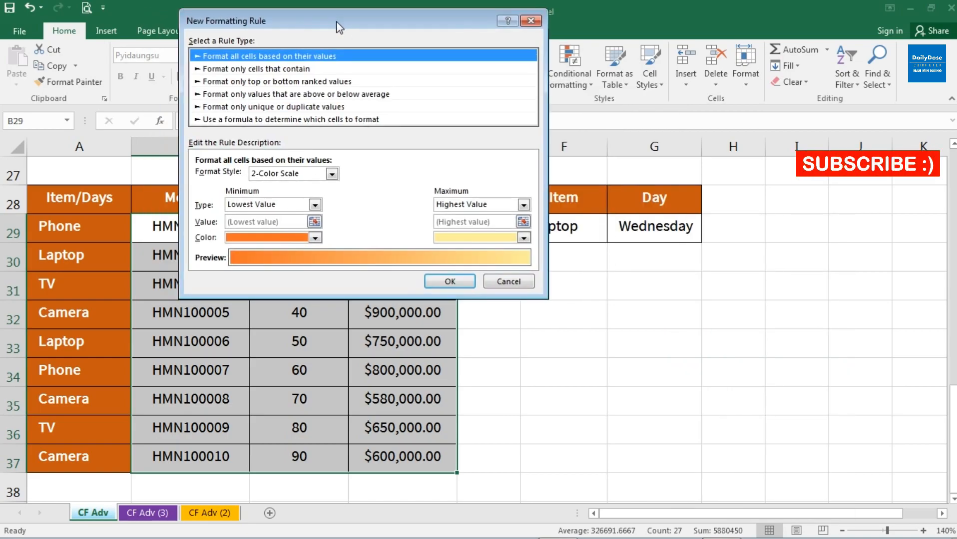
{"action": "left_click", "coordinate": [251, 121]}
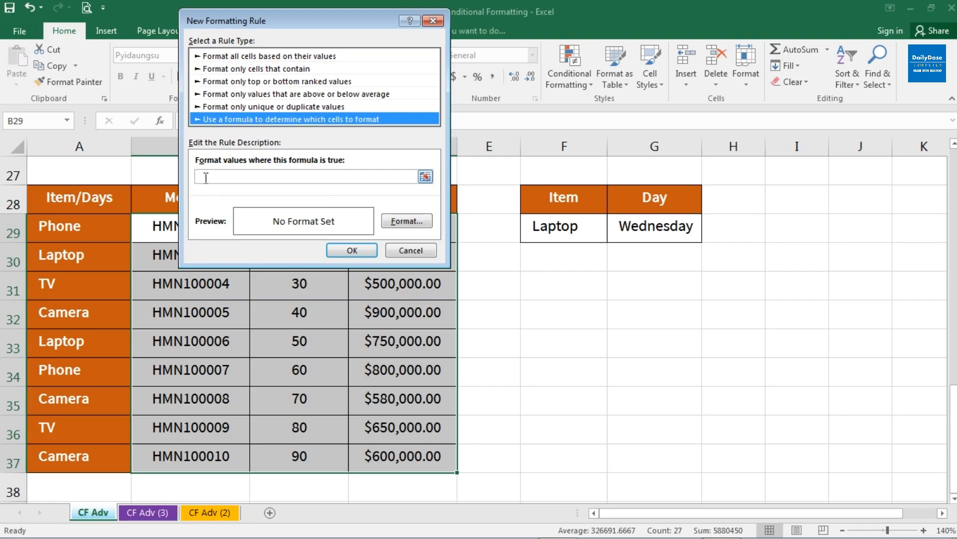
{"action": "left_click_drag", "start_coordinate": [285, 21], "coordinate": [336, 26]}
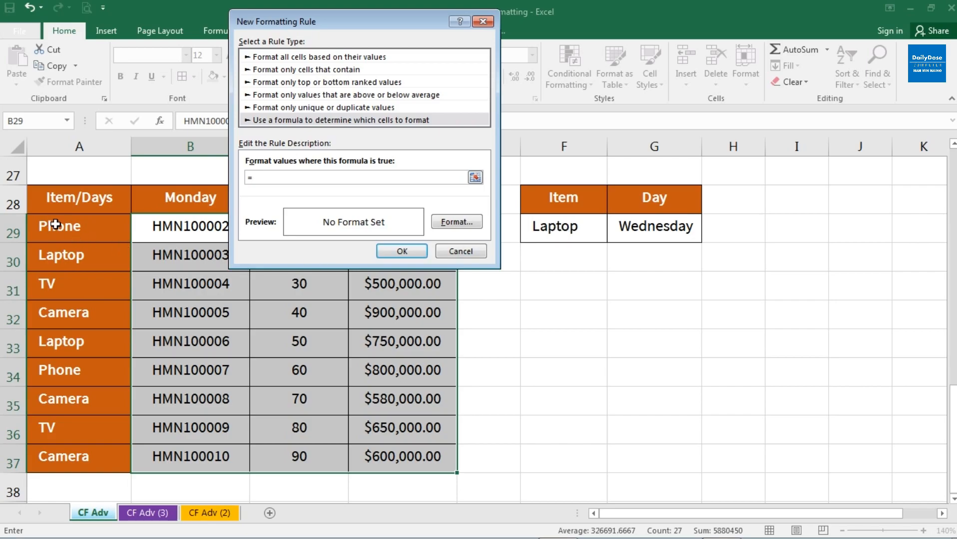
Enter the rule formula =$A29=$F$29, locking only the column of the item reference and fully locking the lookup cell
{"action": "left_click", "coordinate": [80, 229]}
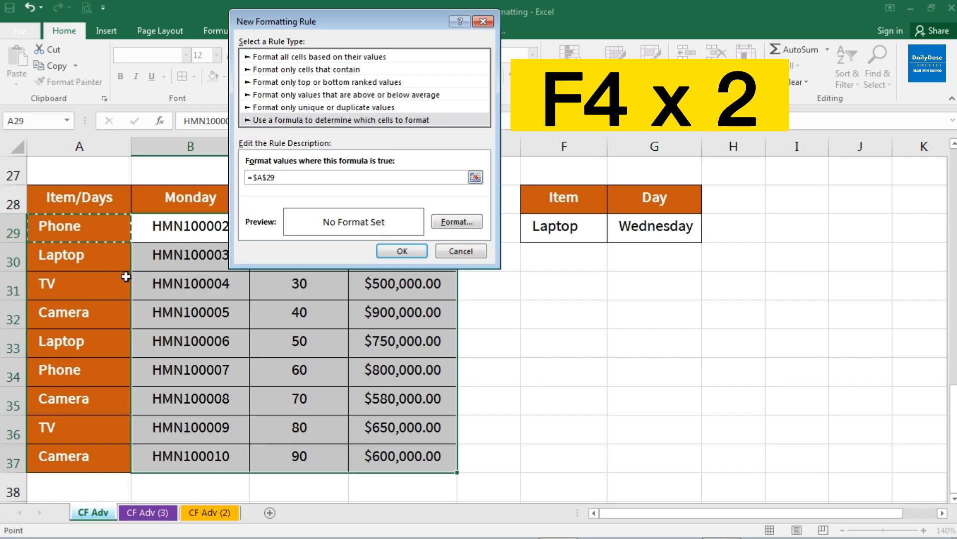
{"action": "key", "text": "F4"}
{"action": "key", "text": "F4"}
{"action": "type", "text": "="}
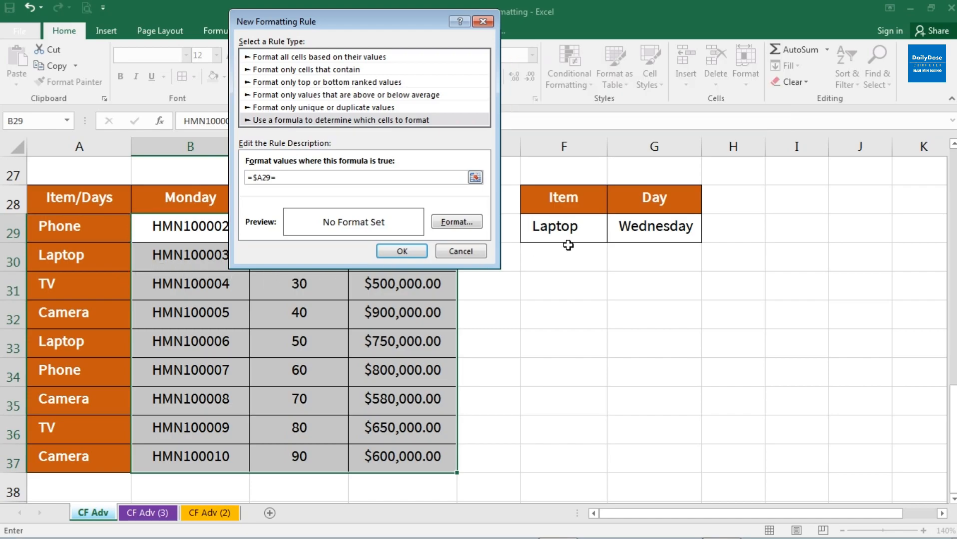
{"action": "left_click", "coordinate": [572, 229]}
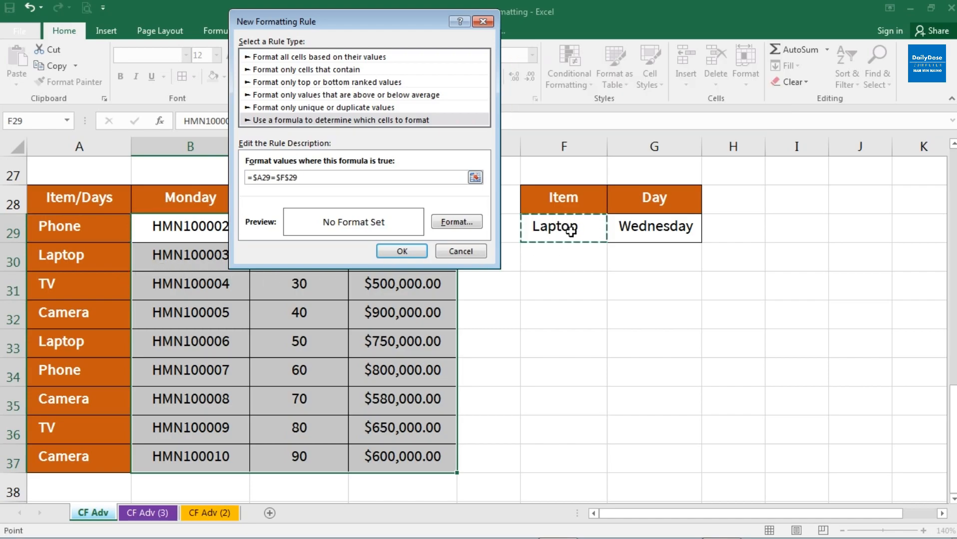
Give the rule a yellow background fill, apply it, and check the Laptop rows against the lookup item in F29
{"action": "left_click", "coordinate": [456, 222]}
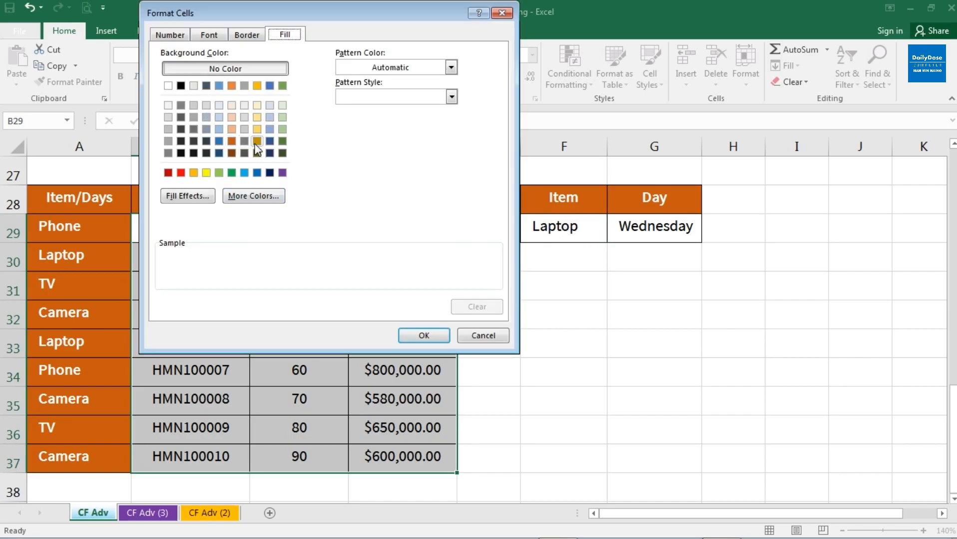
{"action": "left_click", "coordinate": [206, 174]}
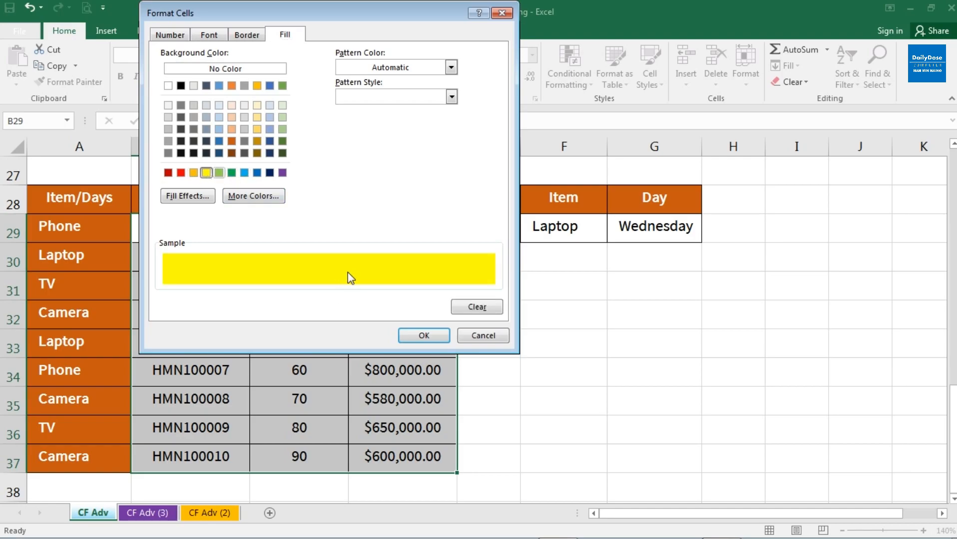
{"action": "left_click", "coordinate": [426, 335]}
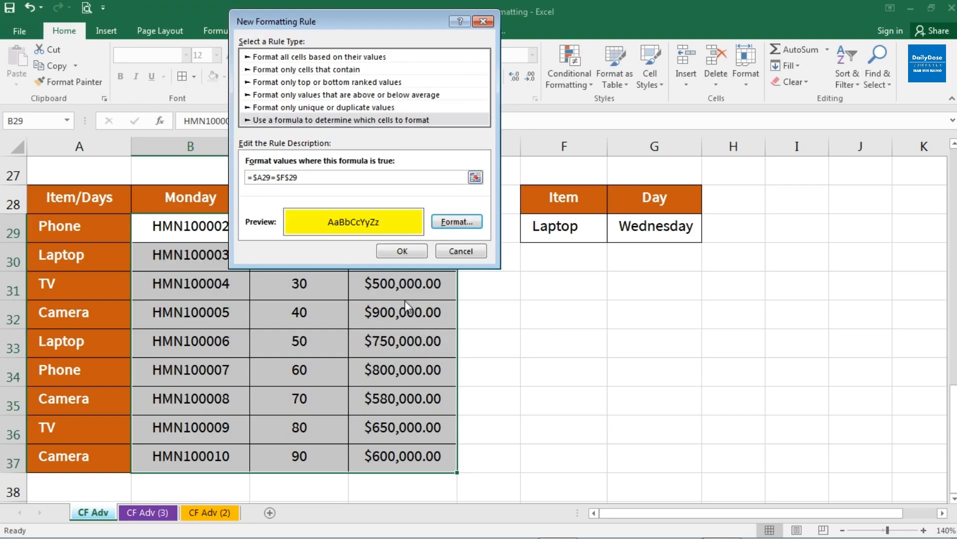
{"action": "left_click", "coordinate": [402, 252]}
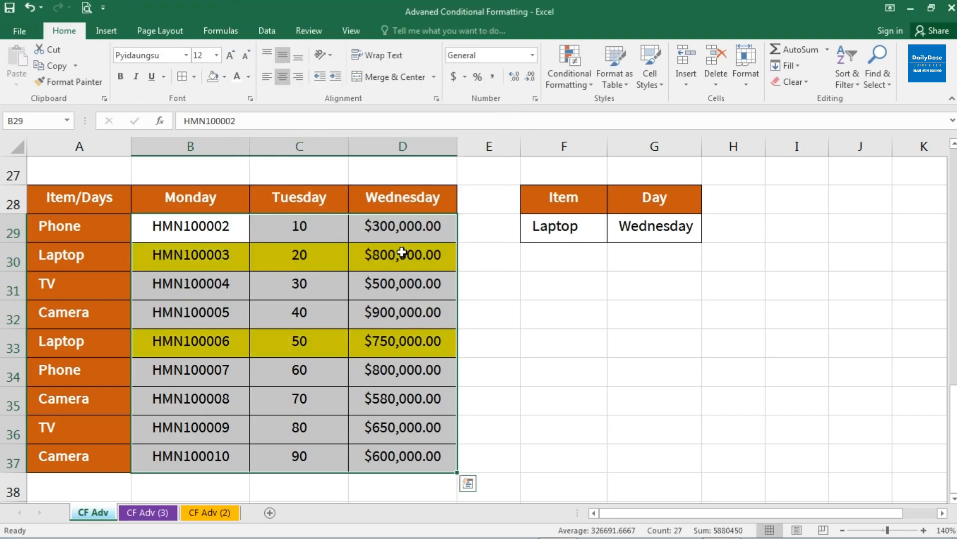
{"action": "left_click", "coordinate": [549, 237]}
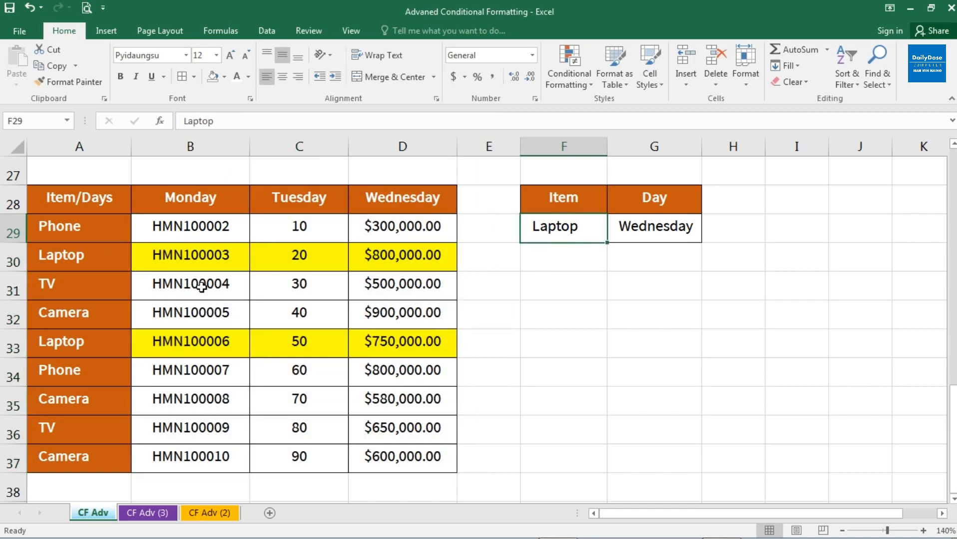
{"action": "left_click_drag", "start_coordinate": [53, 259], "coordinate": [379, 264]}
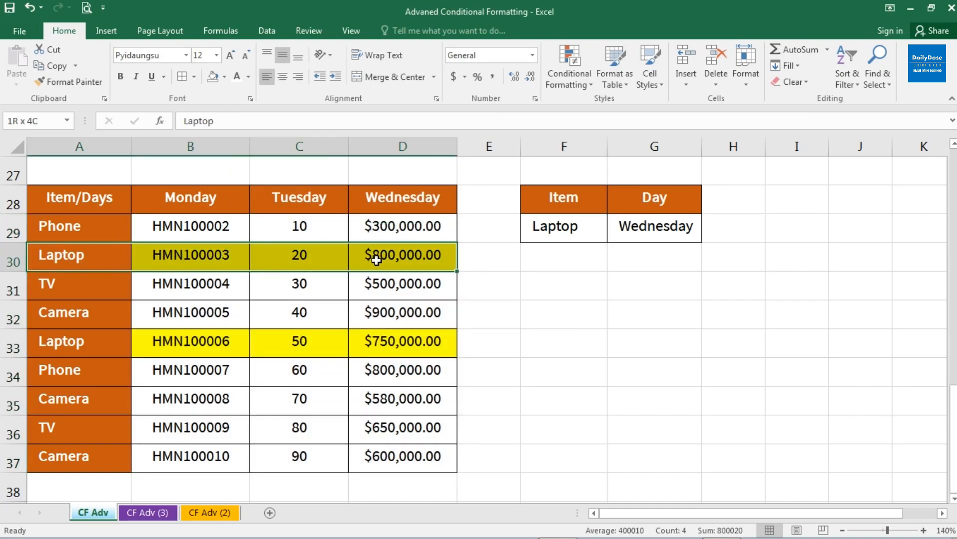
{"action": "left_click_drag", "start_coordinate": [64, 343], "coordinate": [376, 339]}
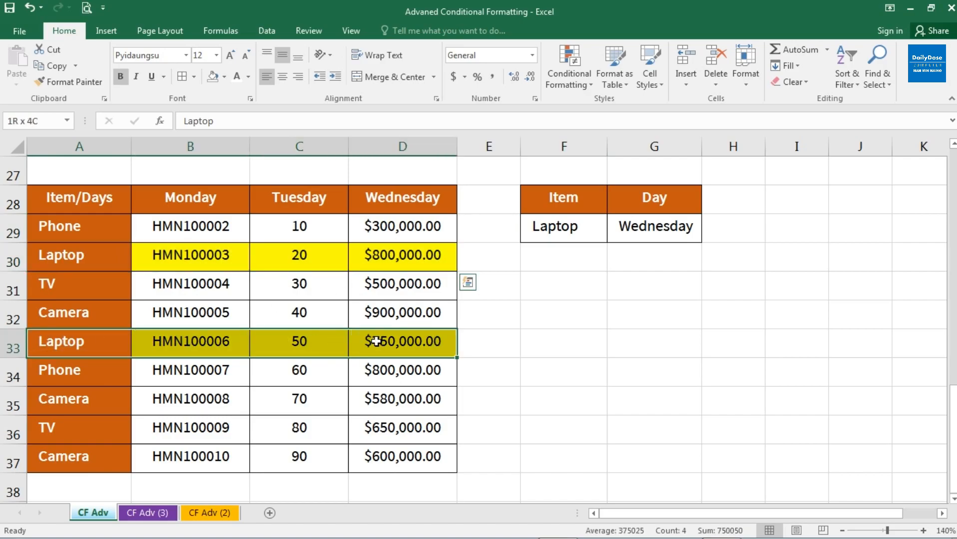
{"action": "left_click", "coordinate": [376, 345]}
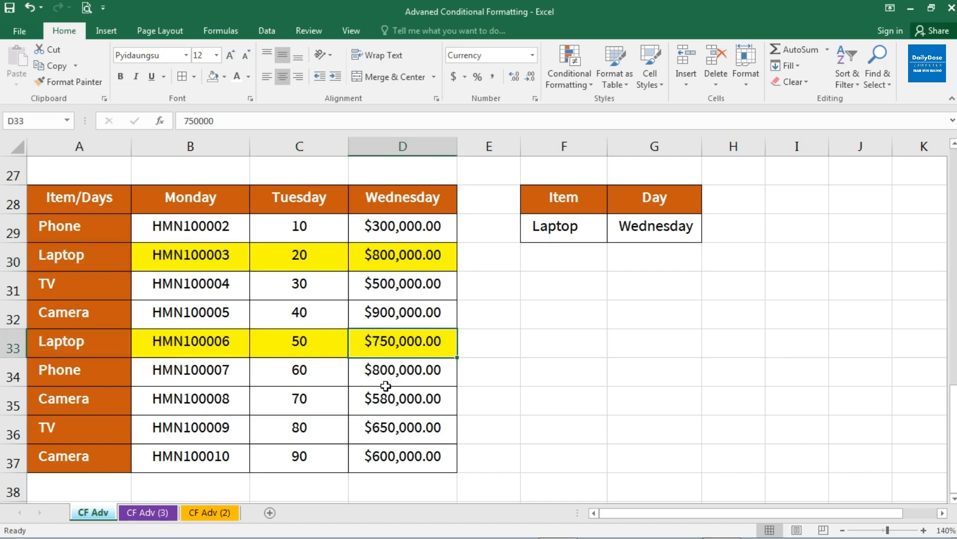
Change the lookup item in F29 to TV and reselect the lookup cell
{"action": "left_click", "coordinate": [572, 228]}
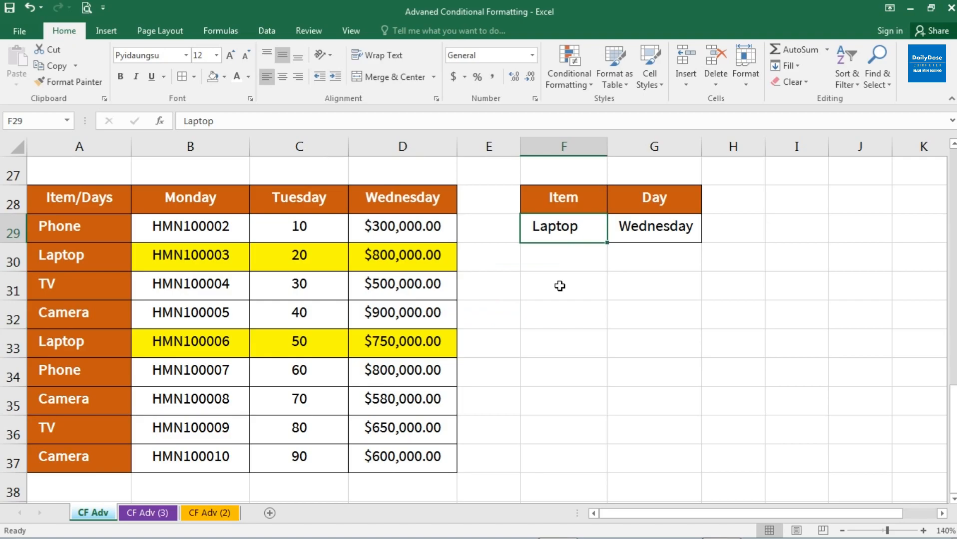
{"action": "type", "text": "TV"}
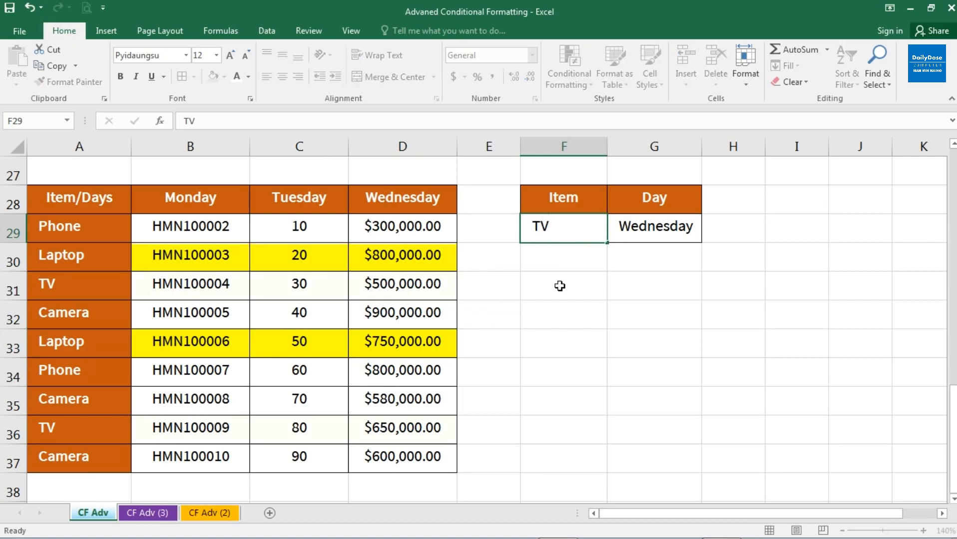
{"action": "key", "text": "Return"}
{"action": "key", "text": "Up"}
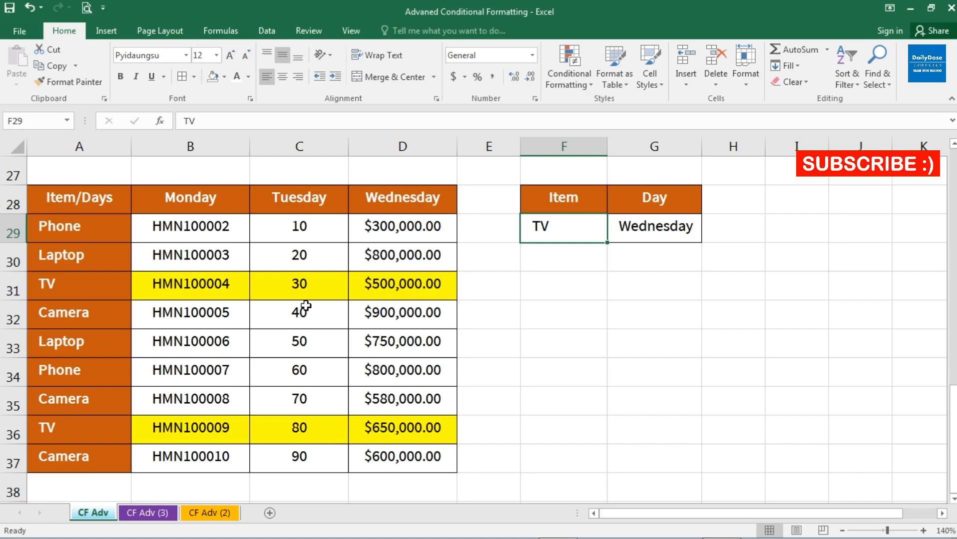
Compare the day in G29 with the weekday headers in B28:D28, and start another formula-based conditional formatting rule for B29:D37
{"action": "left_click", "coordinate": [655, 233]}
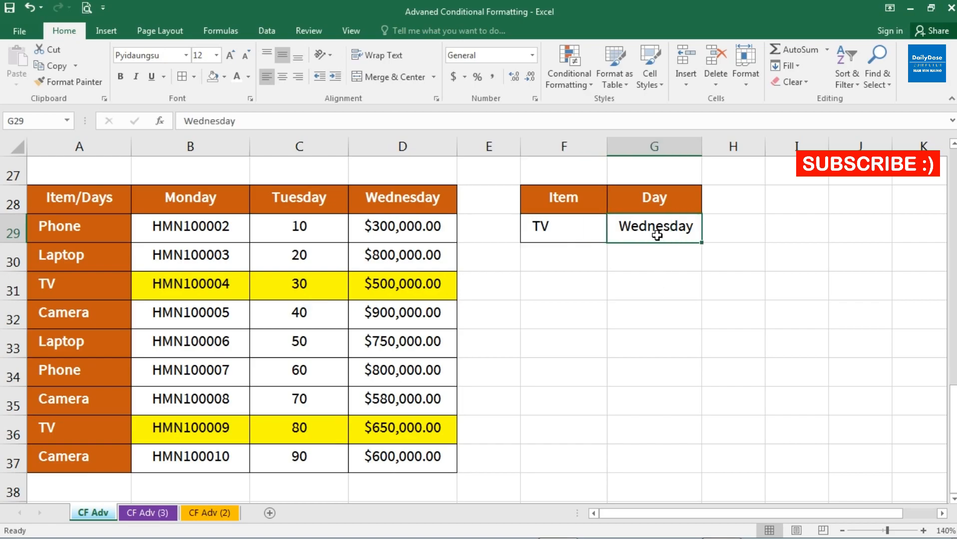
{"action": "left_click", "coordinate": [213, 204]}
{"action": "left_click", "coordinate": [288, 208]}
{"action": "left_click", "coordinate": [388, 204]}
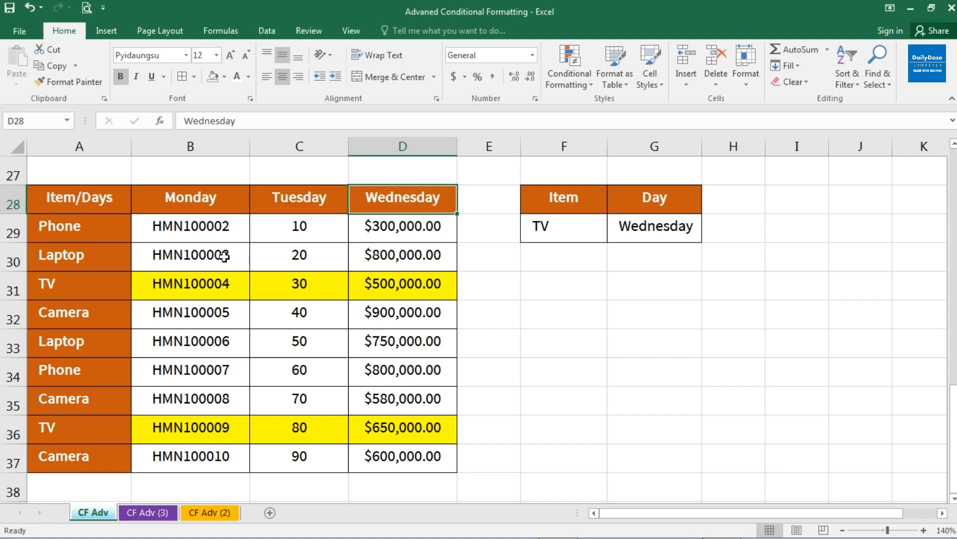
{"action": "left_click_drag", "start_coordinate": [158, 228], "coordinate": [405, 458]}
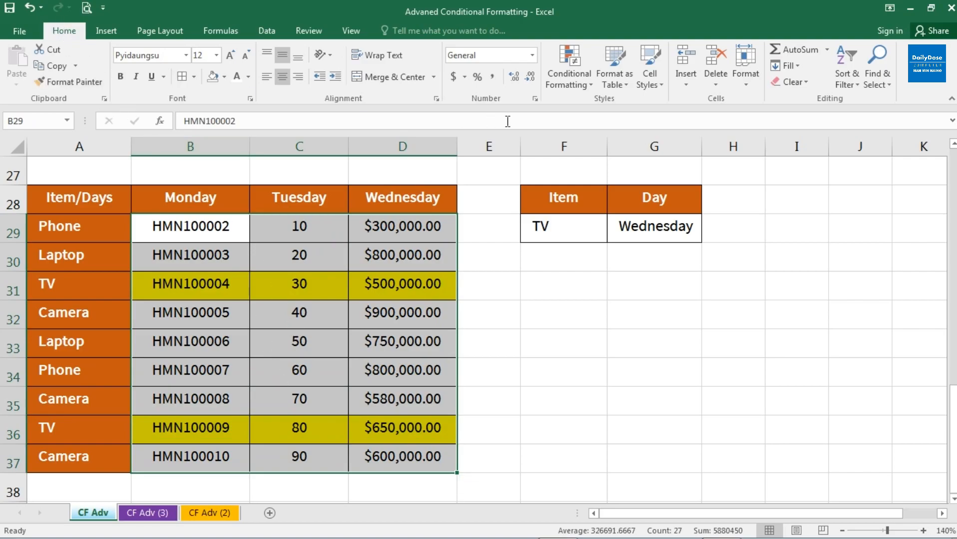
{"action": "left_click", "coordinate": [583, 85]}
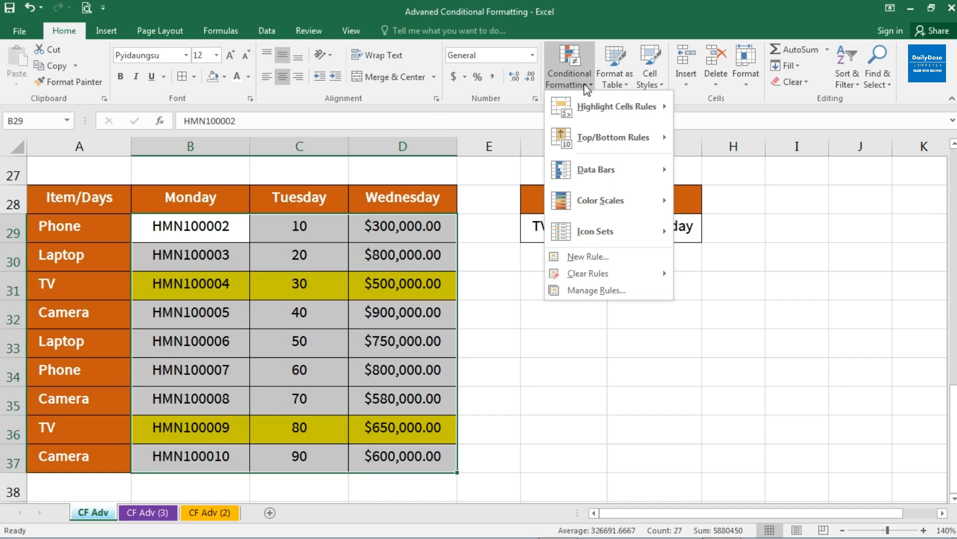
{"action": "left_click", "coordinate": [610, 255]}
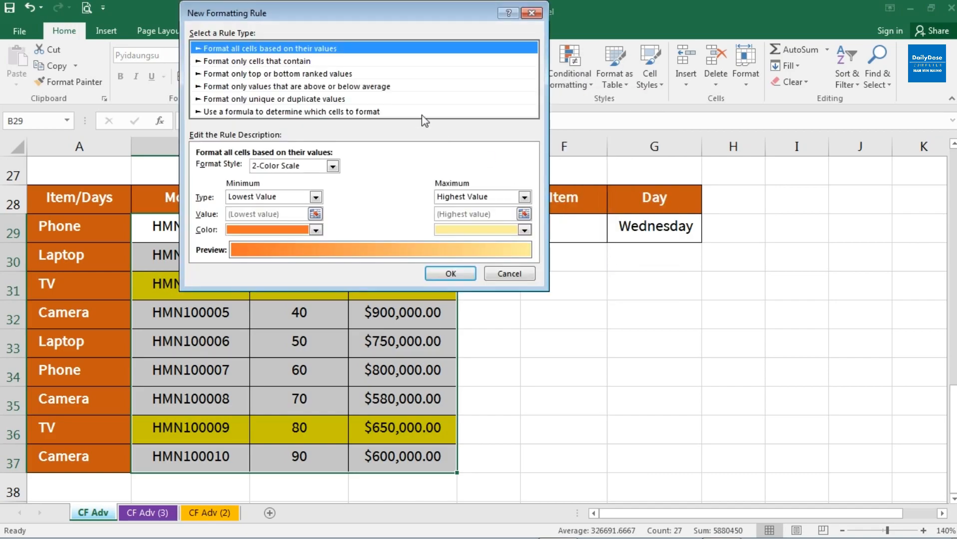
{"action": "left_click", "coordinate": [248, 112]}
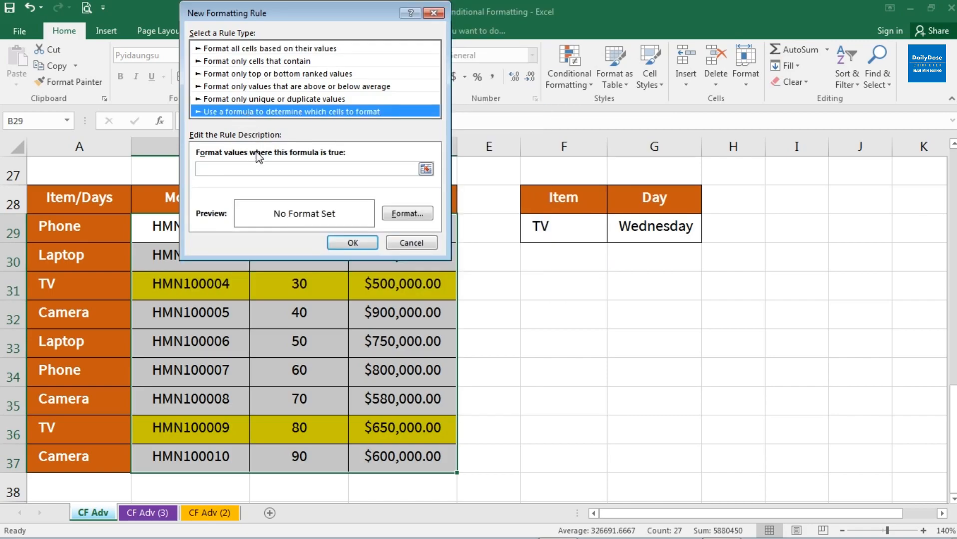
Enter the rule formula =B$28=$G$29, locking only the row of the weekday header reference and fully locking the day lookup cell
{"action": "left_click", "coordinate": [214, 169]}
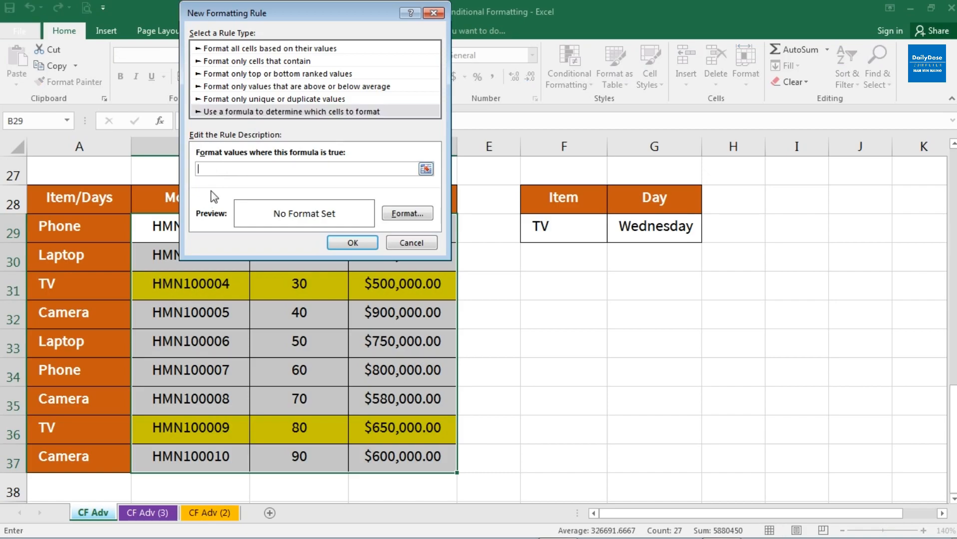
{"action": "left_click_drag", "start_coordinate": [257, 16], "coordinate": [313, 22]}
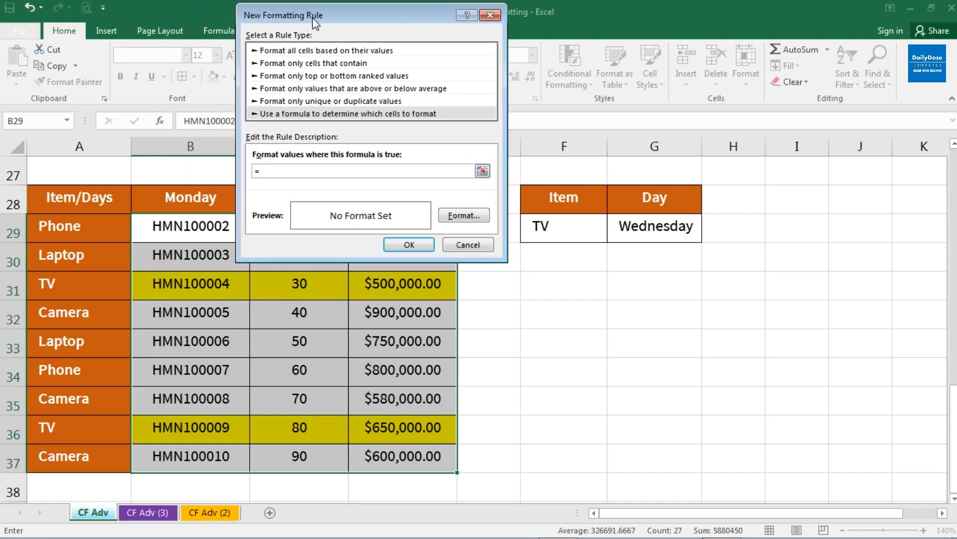
{"action": "left_click", "coordinate": [186, 201]}
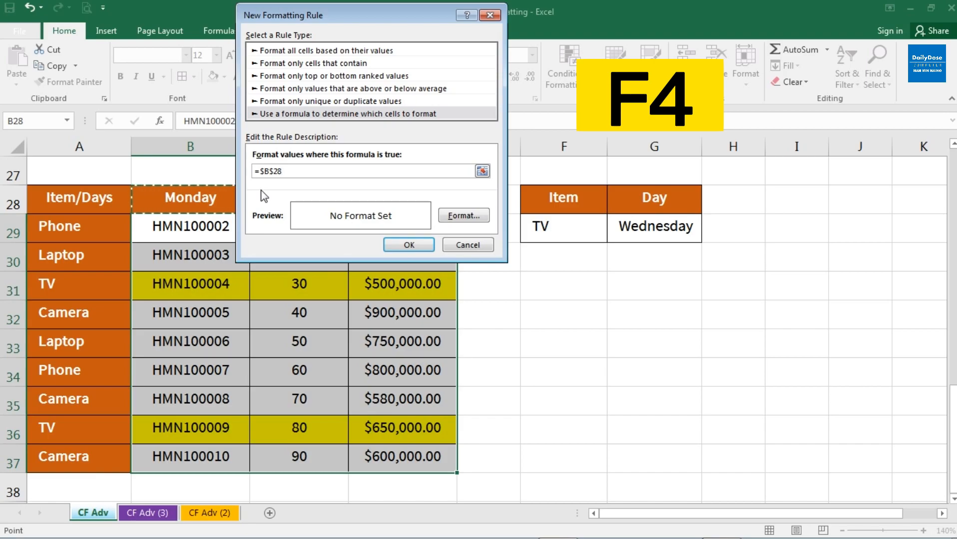
{"action": "key", "text": "F4"}
{"action": "type", "text": "="}
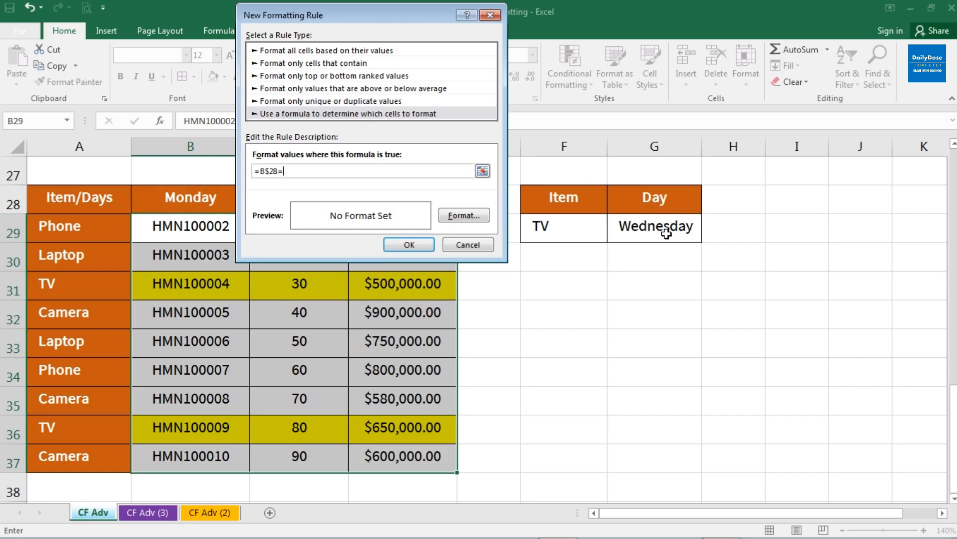
{"action": "left_click", "coordinate": [648, 229]}
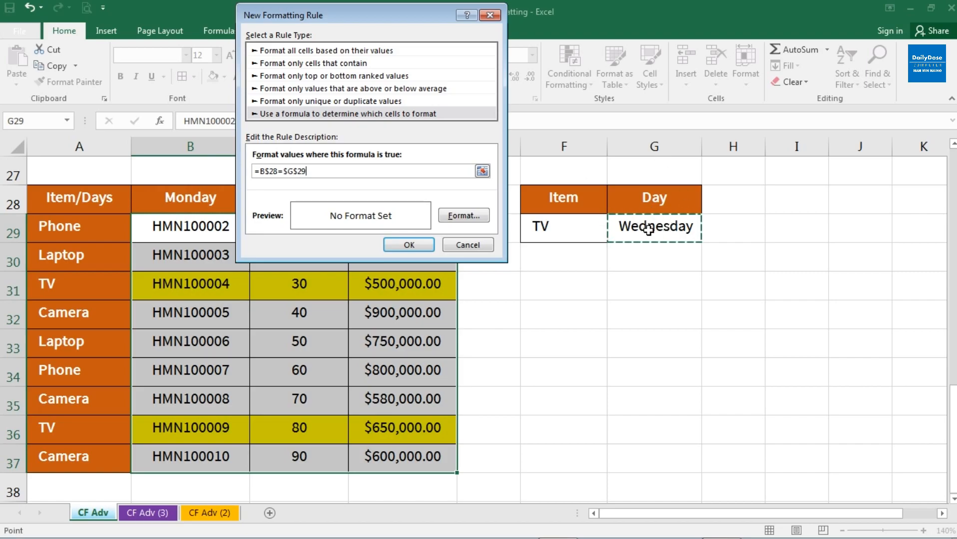
Give the rule a light blue background fill, apply it, and check the Wednesday column against the day in G29
{"action": "left_click", "coordinate": [462, 216]}
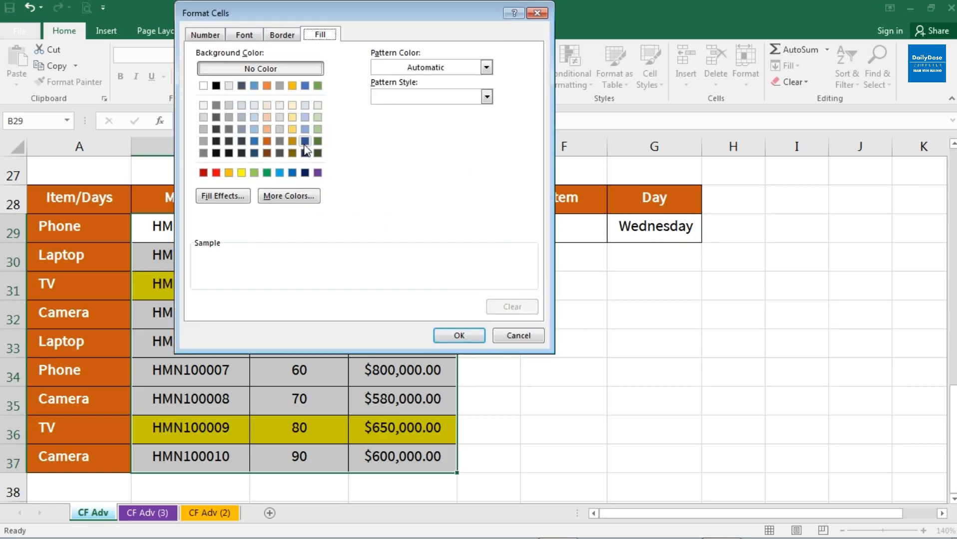
{"action": "left_click", "coordinate": [280, 172]}
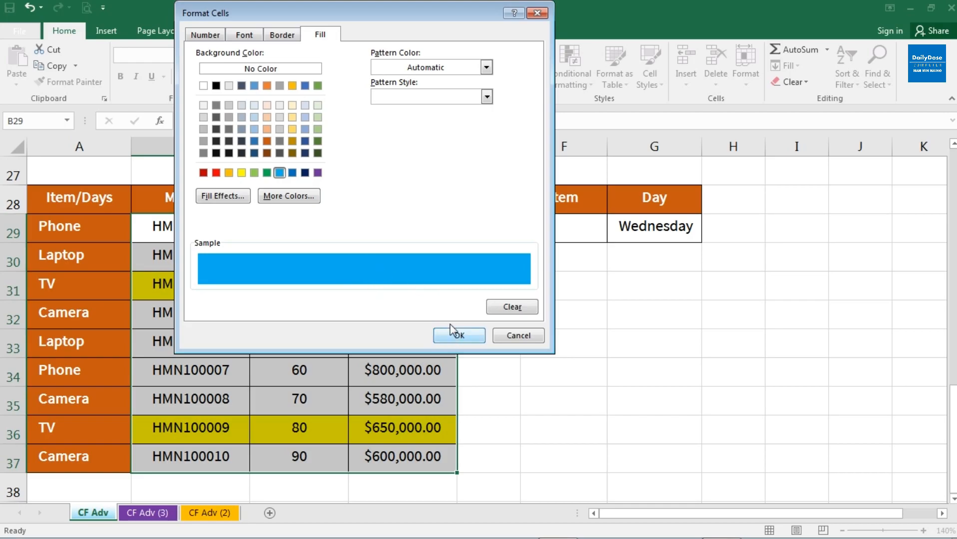
{"action": "left_click", "coordinate": [459, 336]}
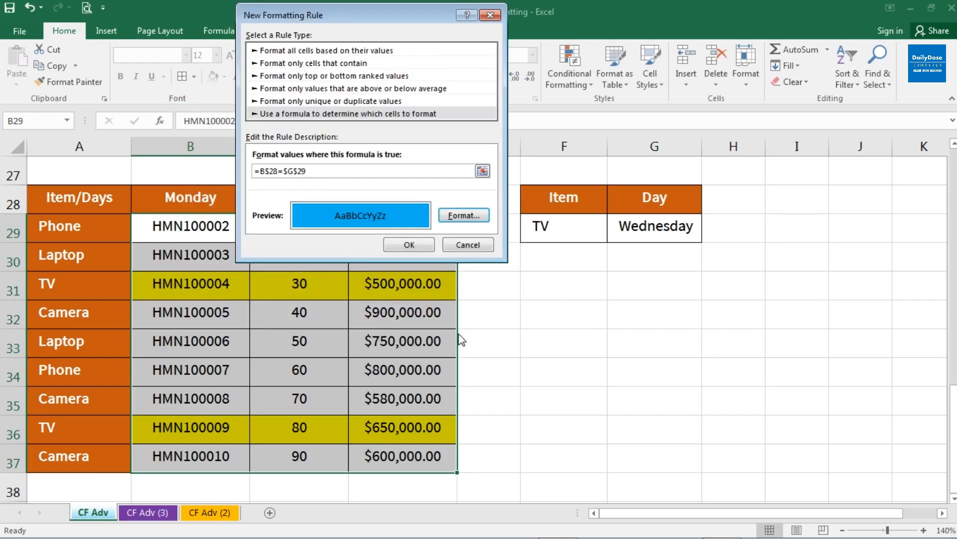
{"action": "left_click", "coordinate": [409, 244]}
{"action": "left_click", "coordinate": [434, 282]}
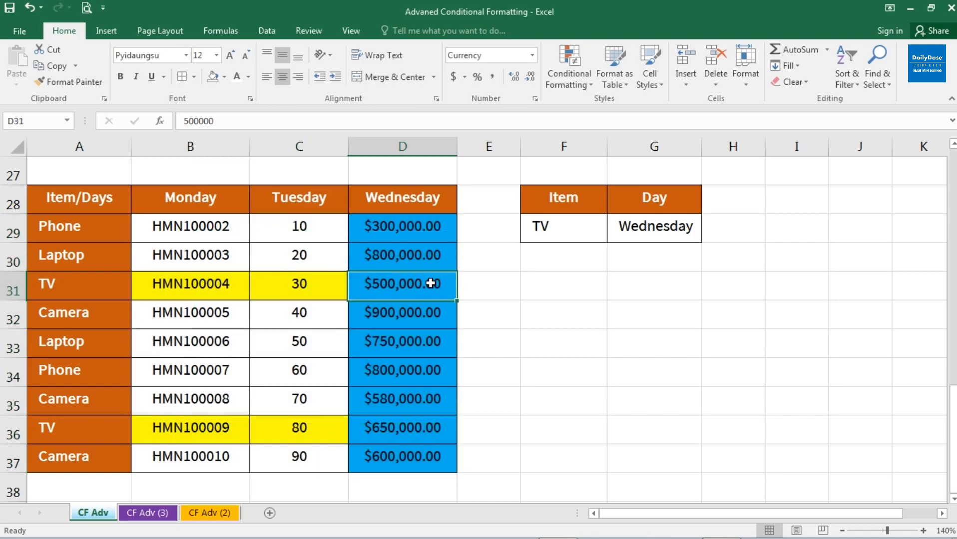
{"action": "left_click", "coordinate": [654, 236]}
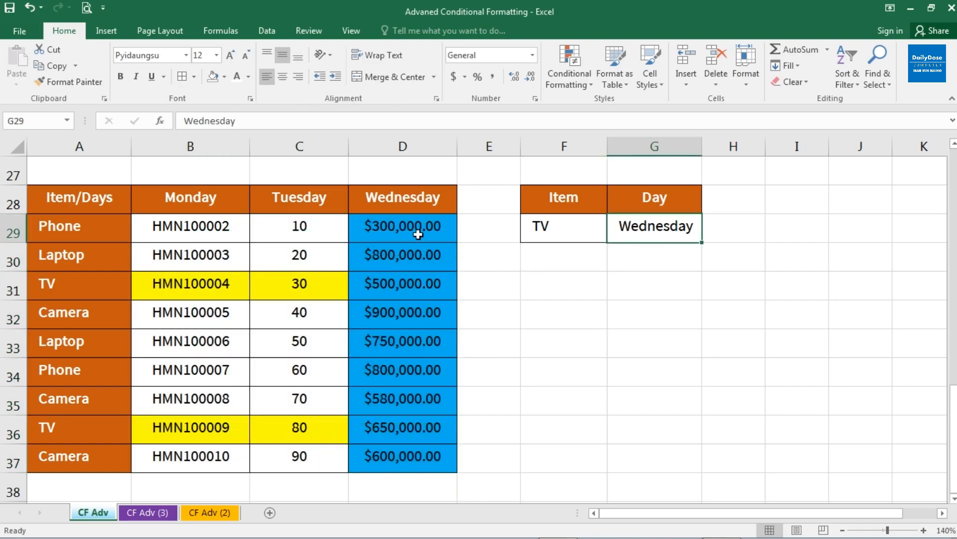
{"action": "left_click_drag", "start_coordinate": [417, 202], "coordinate": [426, 456]}
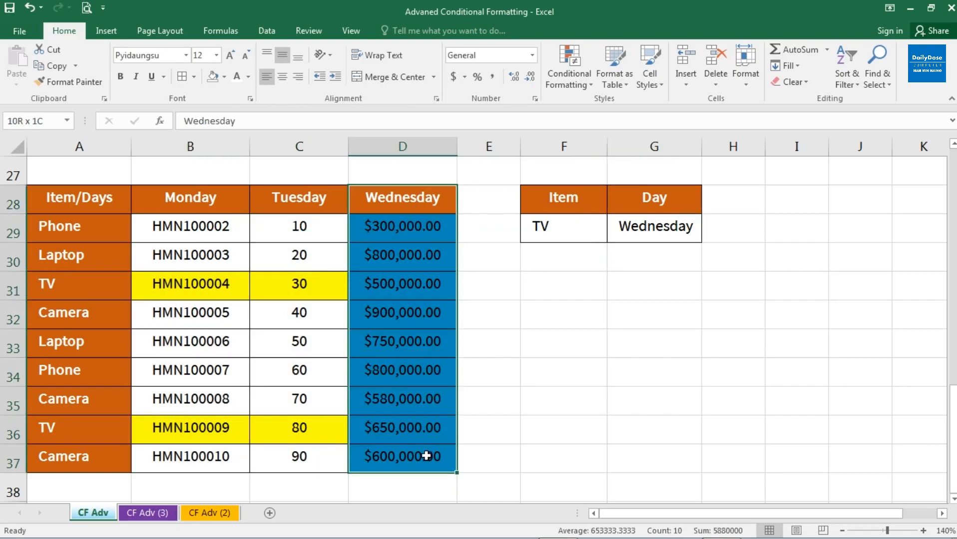
{"action": "left_click", "coordinate": [421, 283]}
{"action": "left_click", "coordinate": [421, 347]}
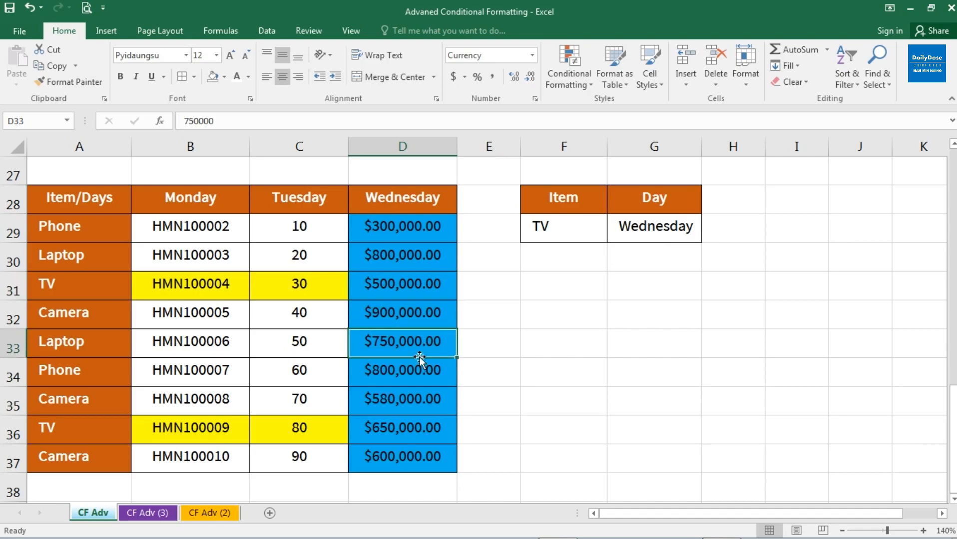
Change the lookup day in G29 to Monday and check the cells in the Monday column
{"action": "left_click", "coordinate": [652, 240]}
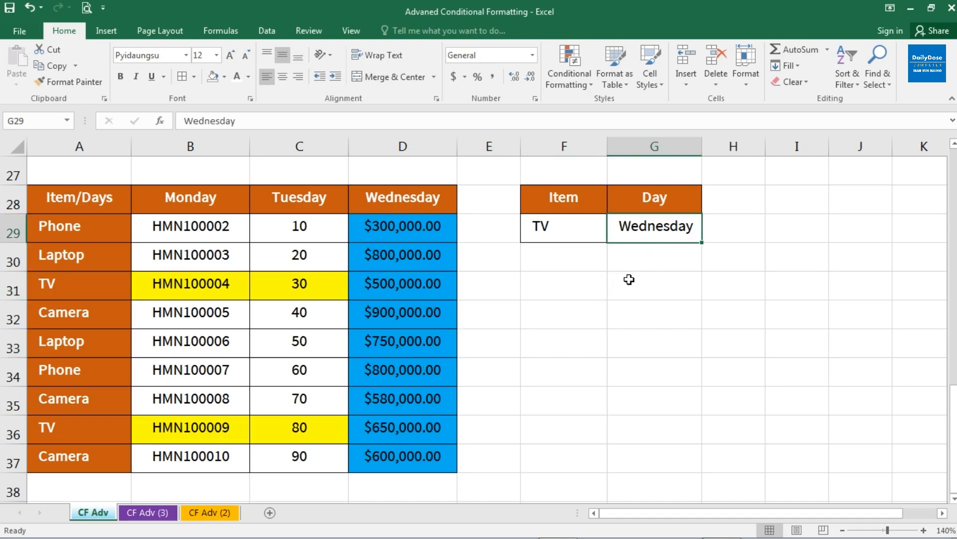
{"action": "type", "text": "M"}
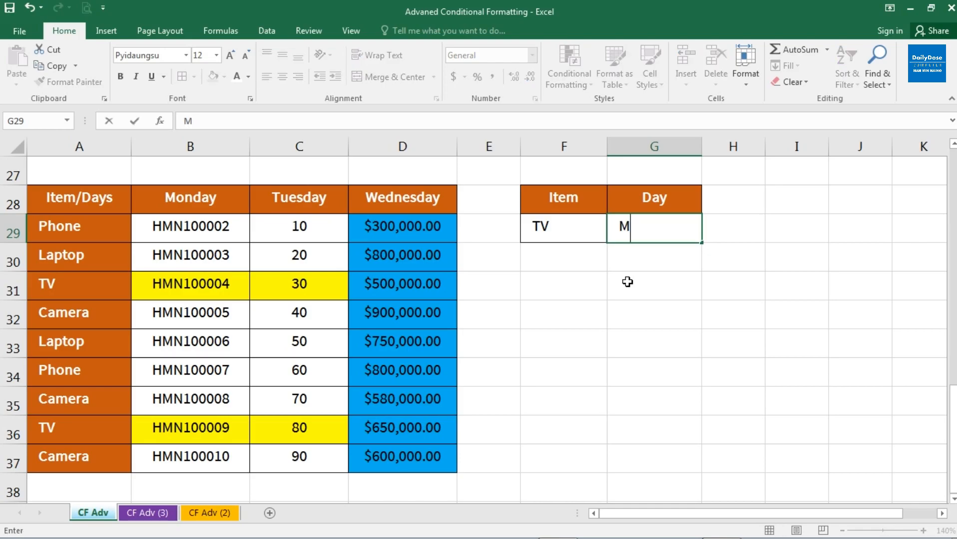
{"action": "type", "text": "onday"}
{"action": "key", "text": "Return"}
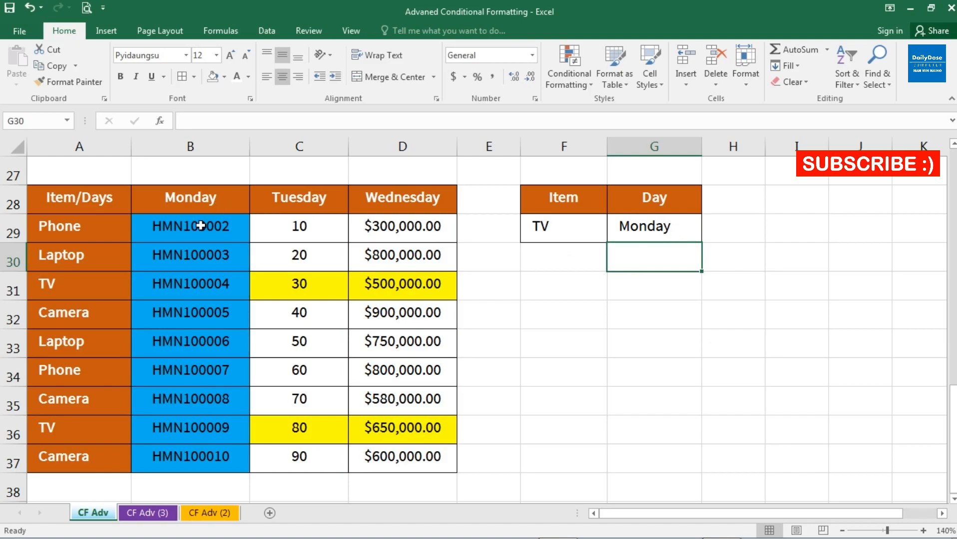
{"action": "left_click_drag", "start_coordinate": [211, 225], "coordinate": [225, 457]}
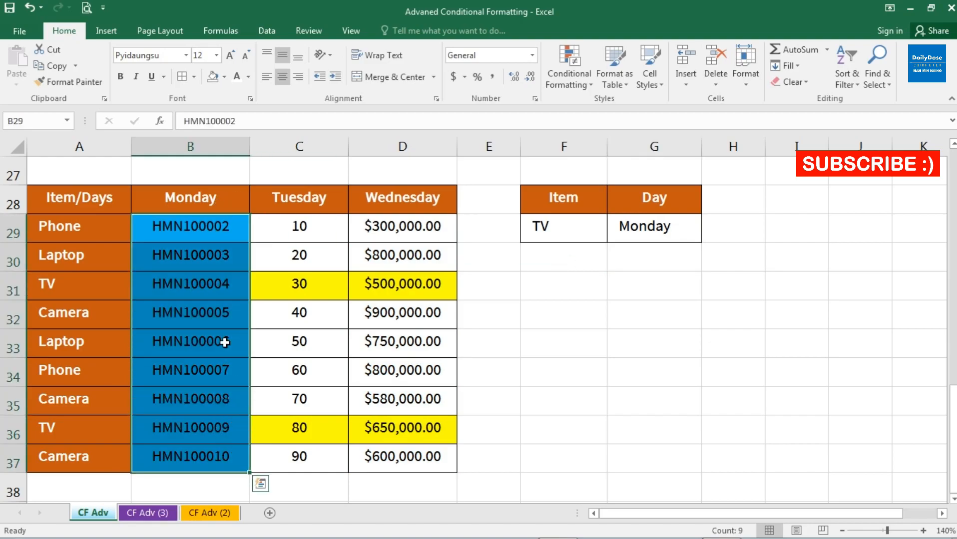
{"action": "left_click", "coordinate": [227, 238]}
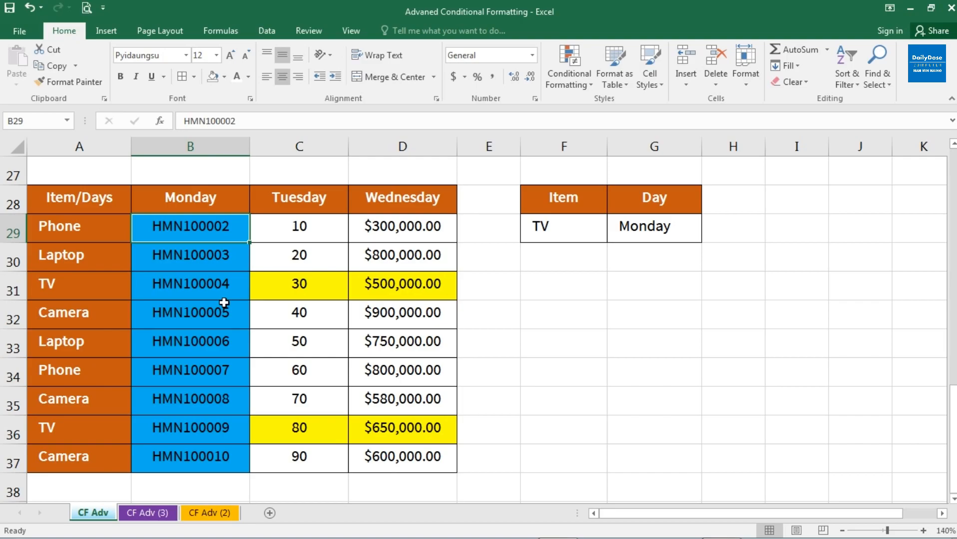
Change the lookup item in F29 to Phone and check the item rows against the Monday column
{"action": "left_click", "coordinate": [566, 233]}
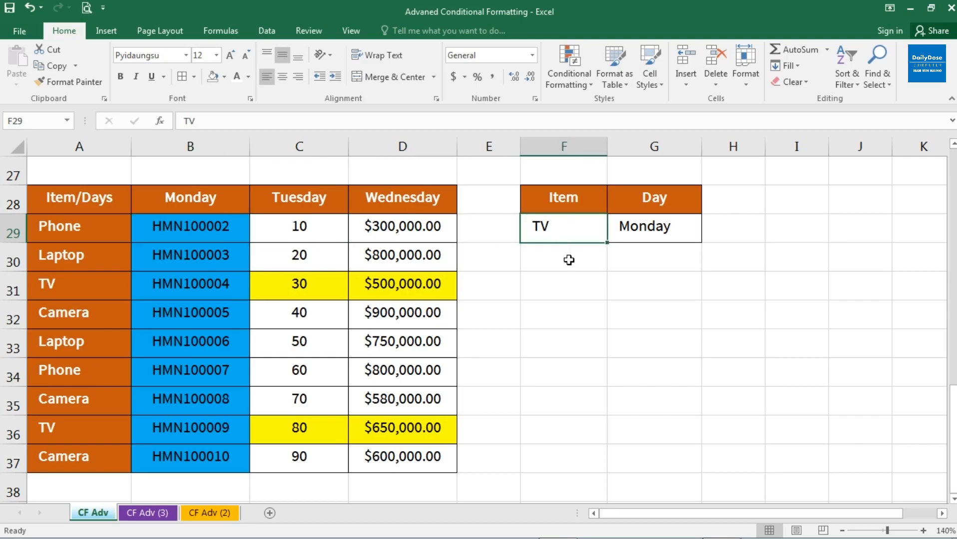
{"action": "type", "text": "Ph"}
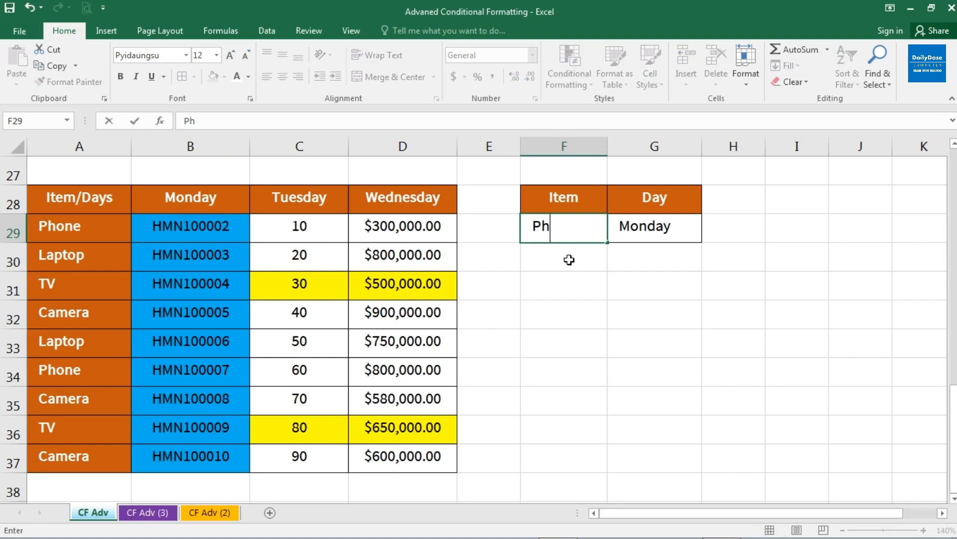
{"action": "type", "text": "one"}
{"action": "left_click", "coordinate": [569, 260]}
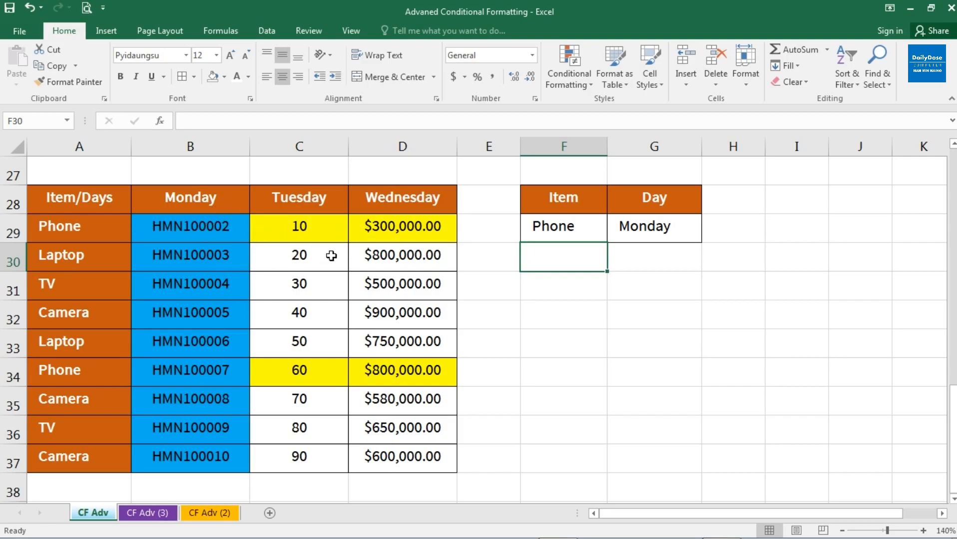
{"action": "left_click_drag", "start_coordinate": [236, 219], "coordinate": [234, 468]}
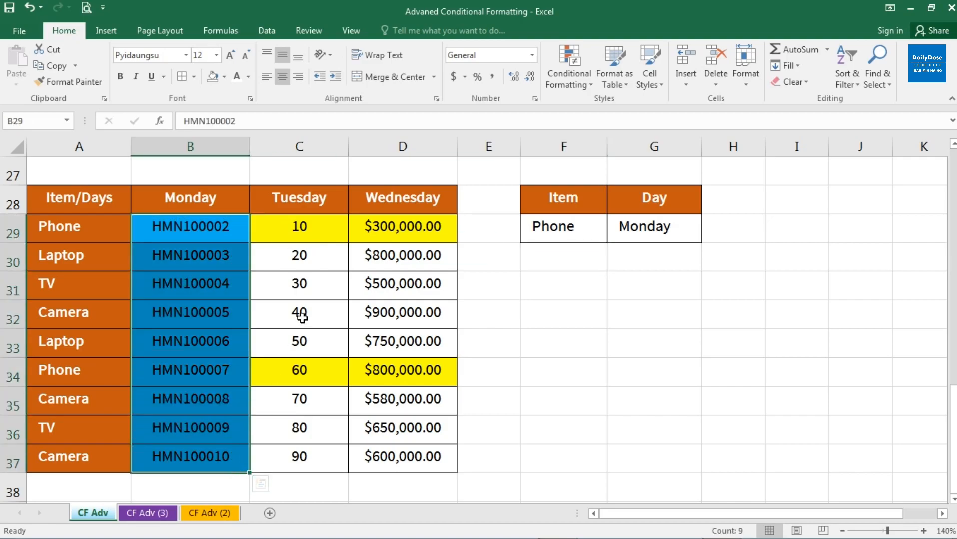
{"action": "left_click", "coordinate": [327, 320]}
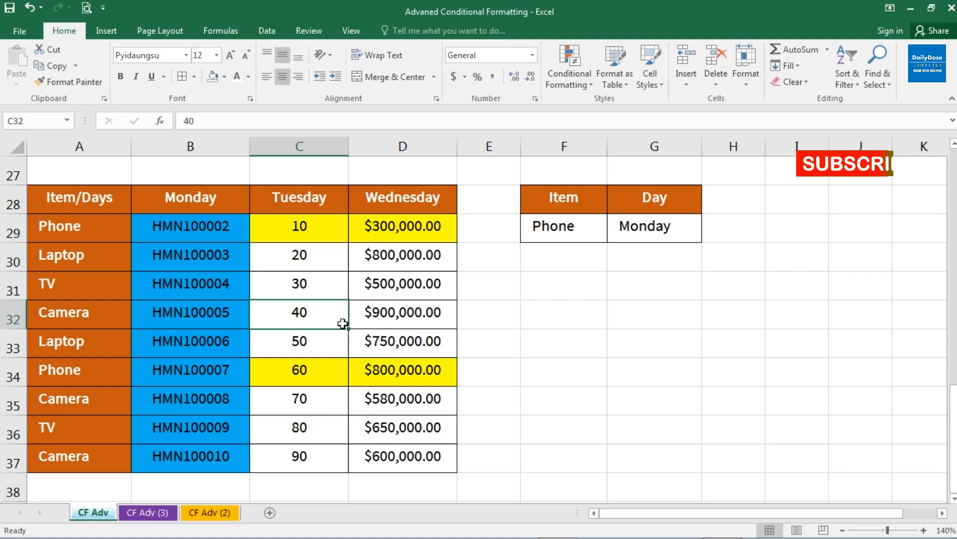
{"action": "scroll", "coordinate": [340, 324], "scroll_direction": "up", "scroll_amount": 2}
{"action": "scroll", "coordinate": [342, 324], "scroll_direction": "up", "scroll_amount": 7}
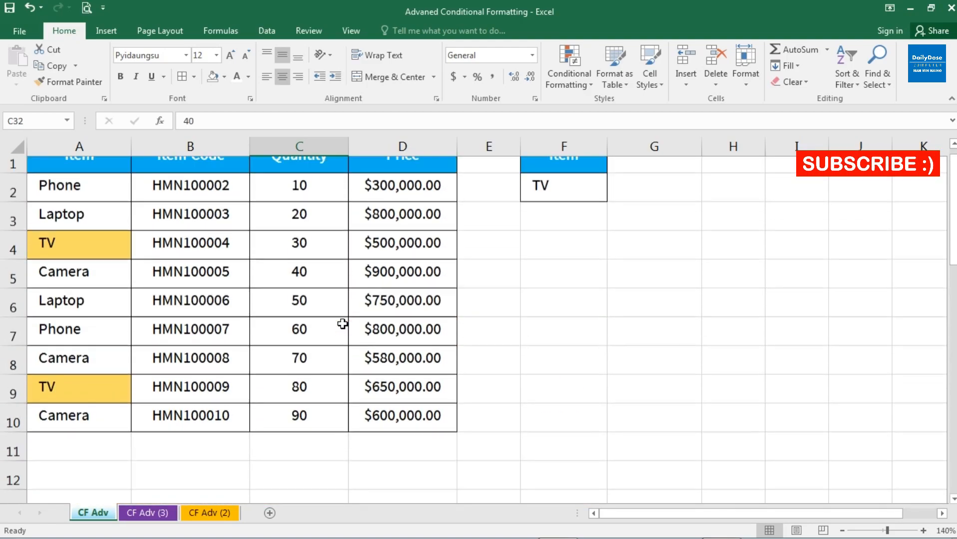